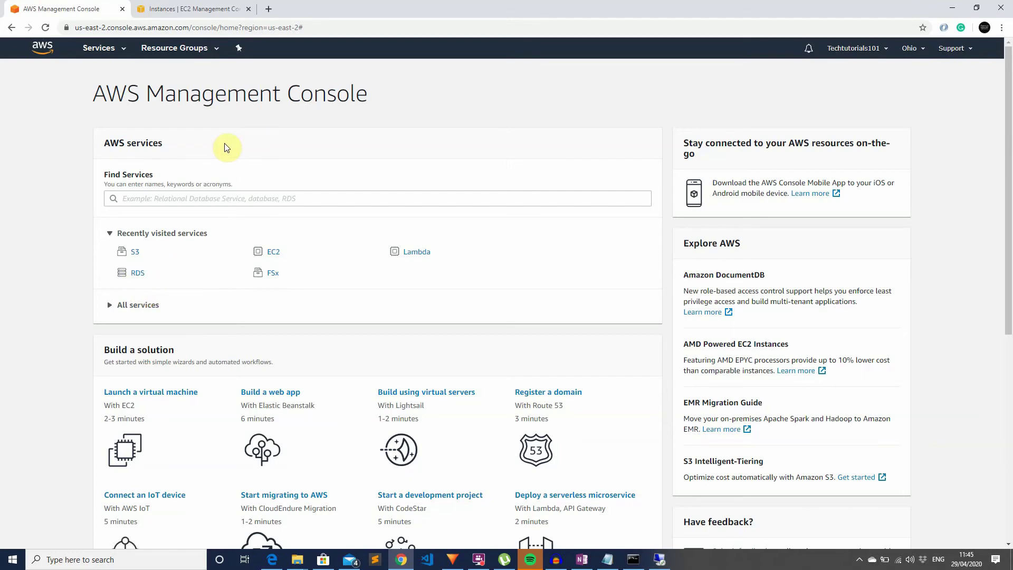
- Find the RDS service with the search term "rds", open it and start creating a new database
{"action": "left_click", "coordinate": [179, 205]}
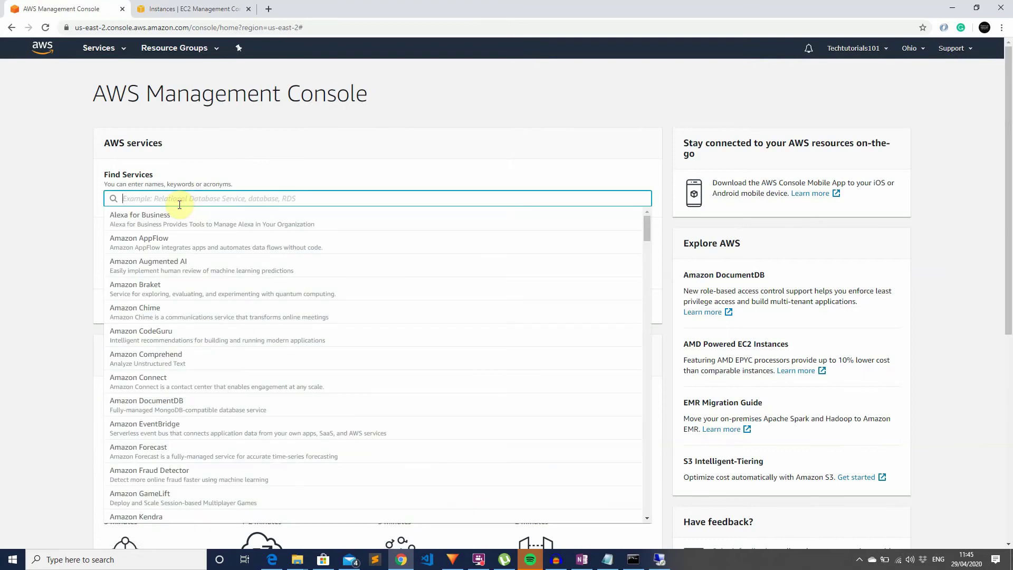
{"action": "type", "text": "rds"}
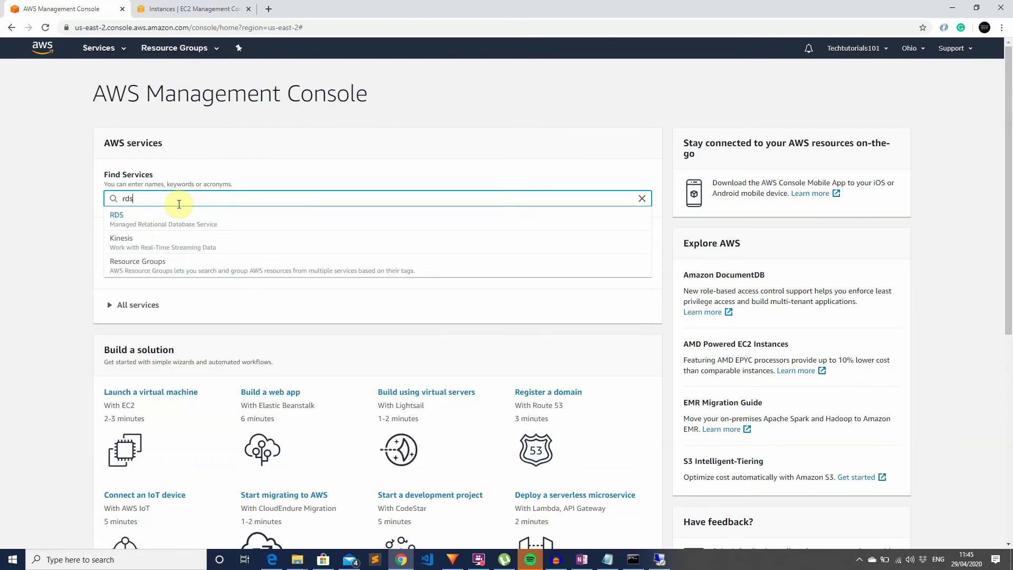
{"action": "left_click", "coordinate": [143, 224]}
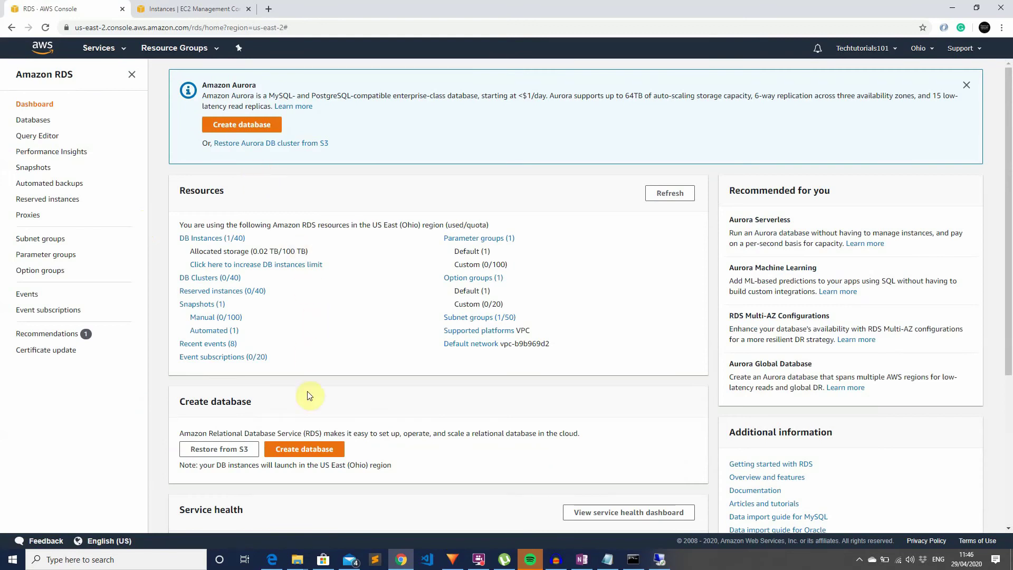
{"action": "left_click", "coordinate": [304, 453]}
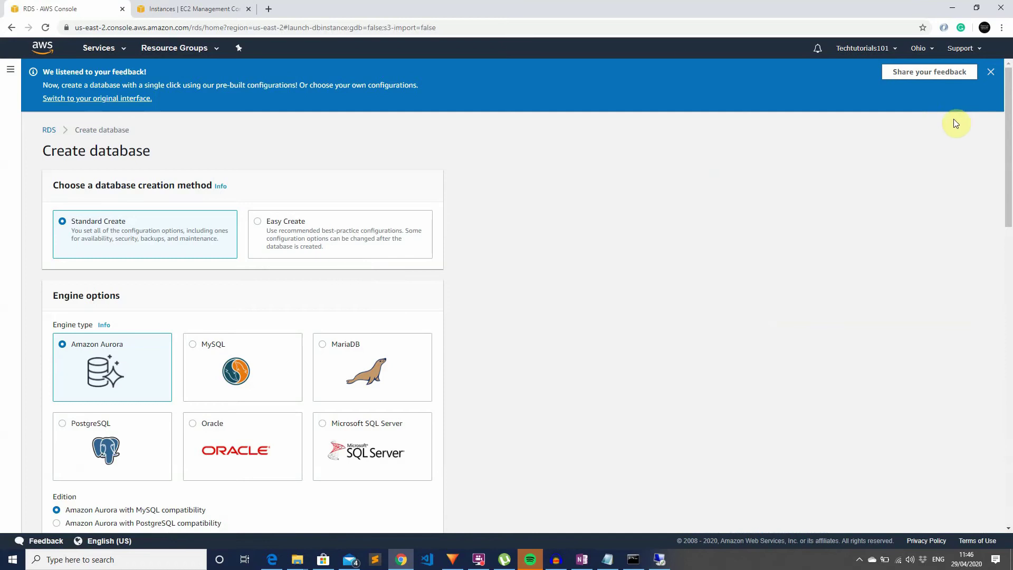
- Choose Microsoft SQL Server as the database engine and apply the Free tier template
{"action": "scroll", "coordinate": [954, 117], "scroll_direction": "down", "scroll_amount": 3}
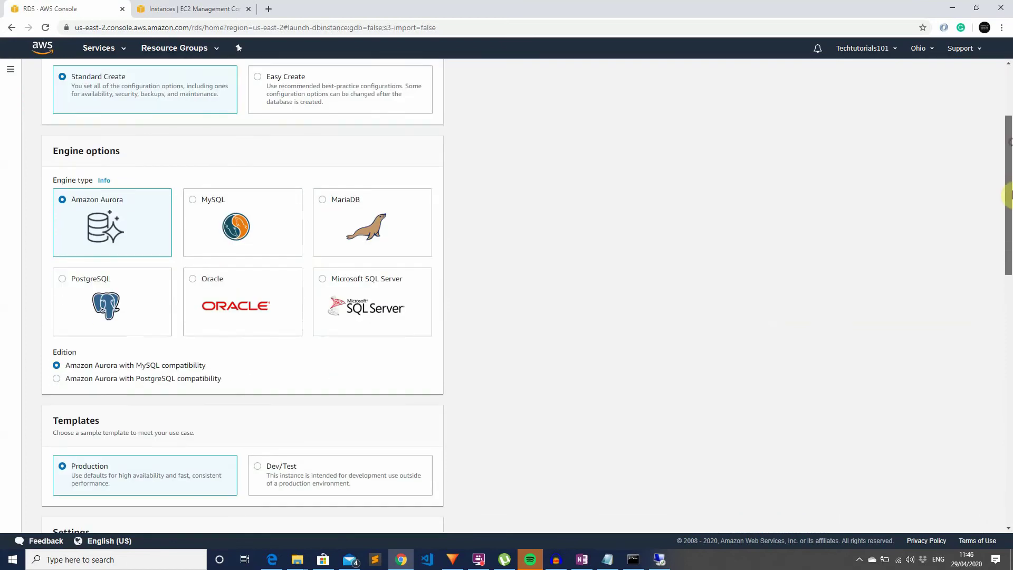
{"action": "left_click", "coordinate": [358, 288]}
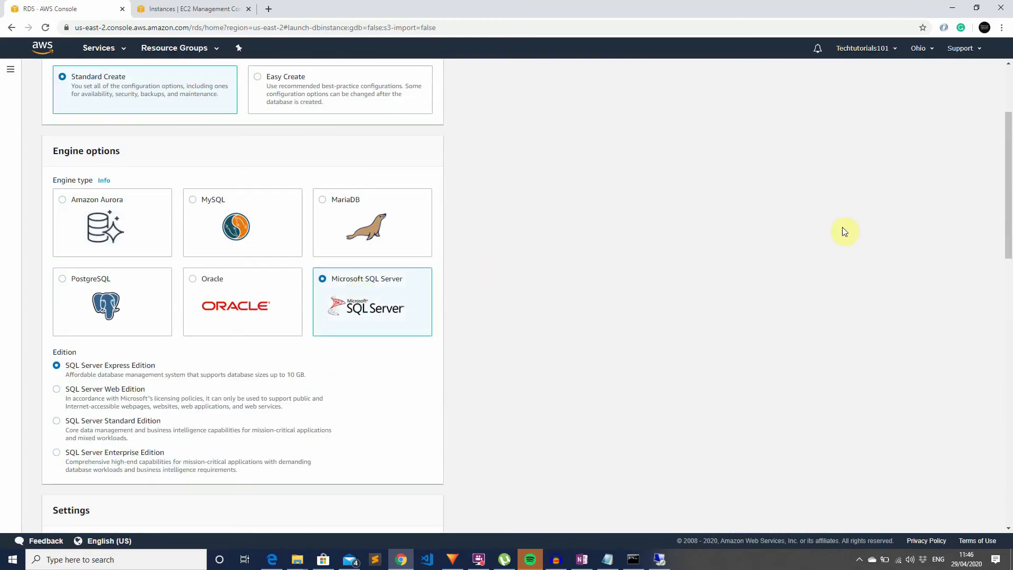
{"action": "left_click_drag", "start_coordinate": [1009, 218], "coordinate": [1009, 276]}
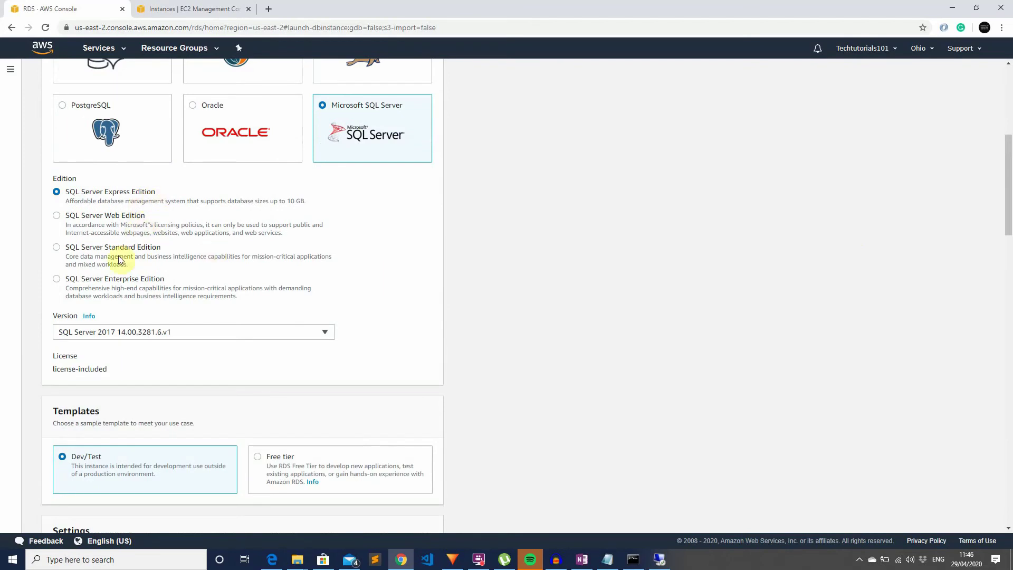
{"action": "left_click_drag", "start_coordinate": [1007, 228], "coordinate": [1007, 291]}
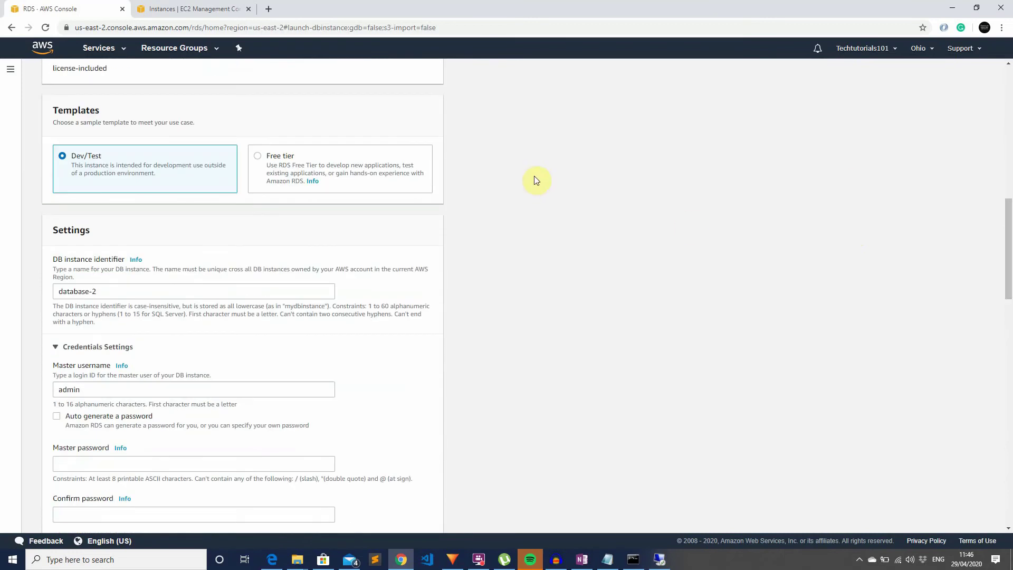
{"action": "left_click", "coordinate": [258, 156]}
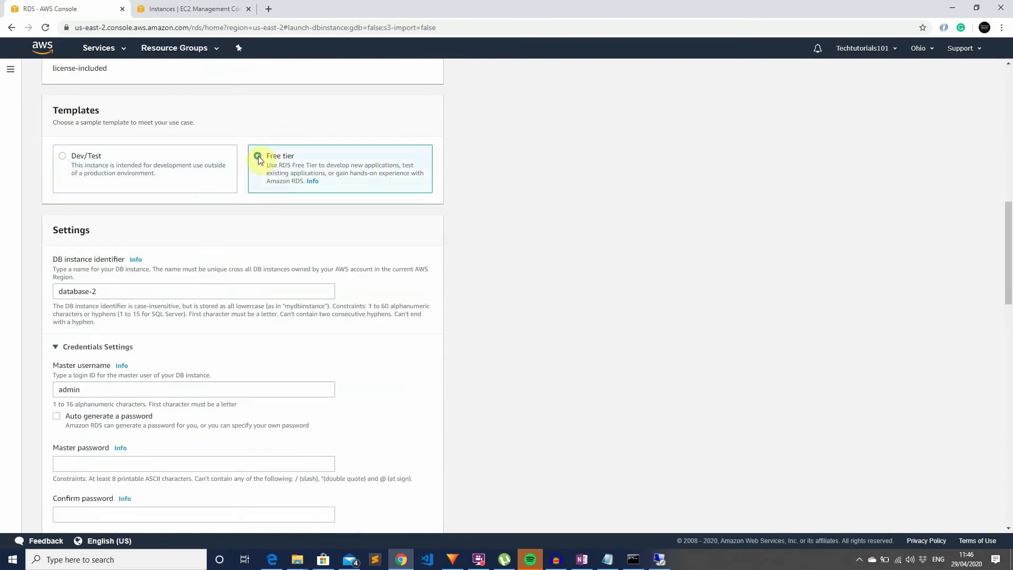
- Name the DB instance database-test, then enter and confirm the master password
{"action": "left_click", "coordinate": [154, 294]}
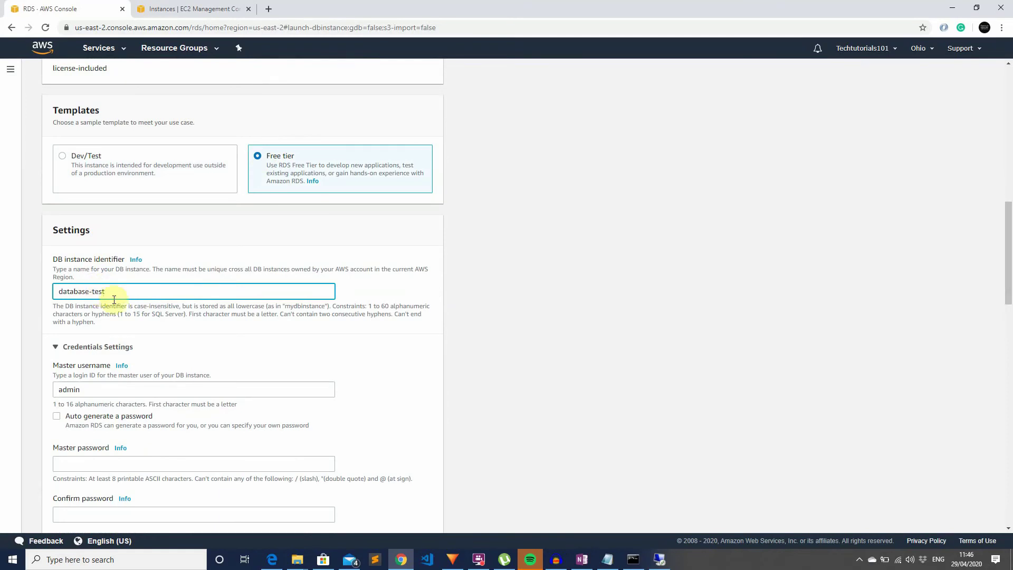
{"action": "left_click_drag", "start_coordinate": [1009, 281], "coordinate": [1009, 323]}
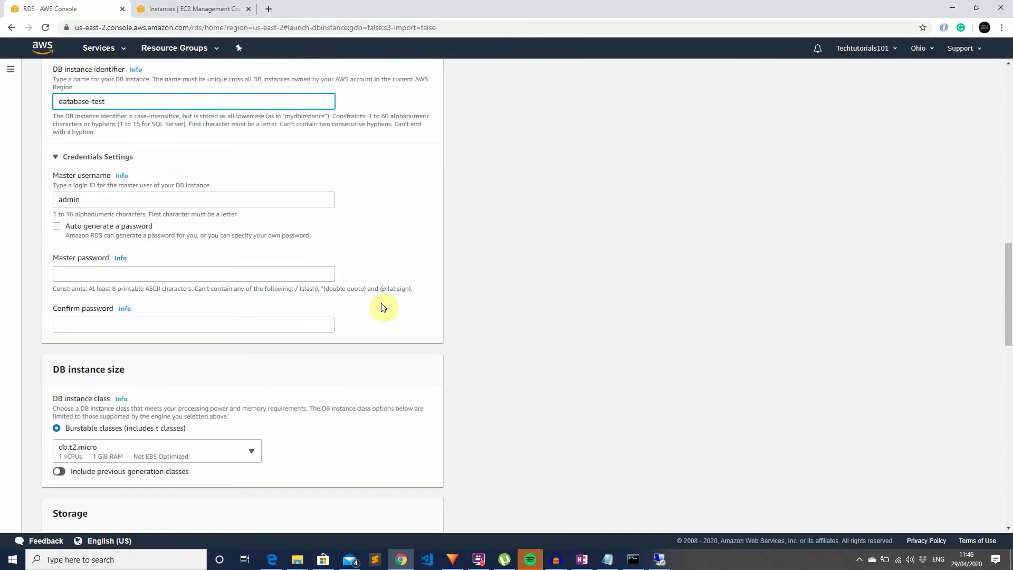
{"action": "left_click", "coordinate": [222, 276]}
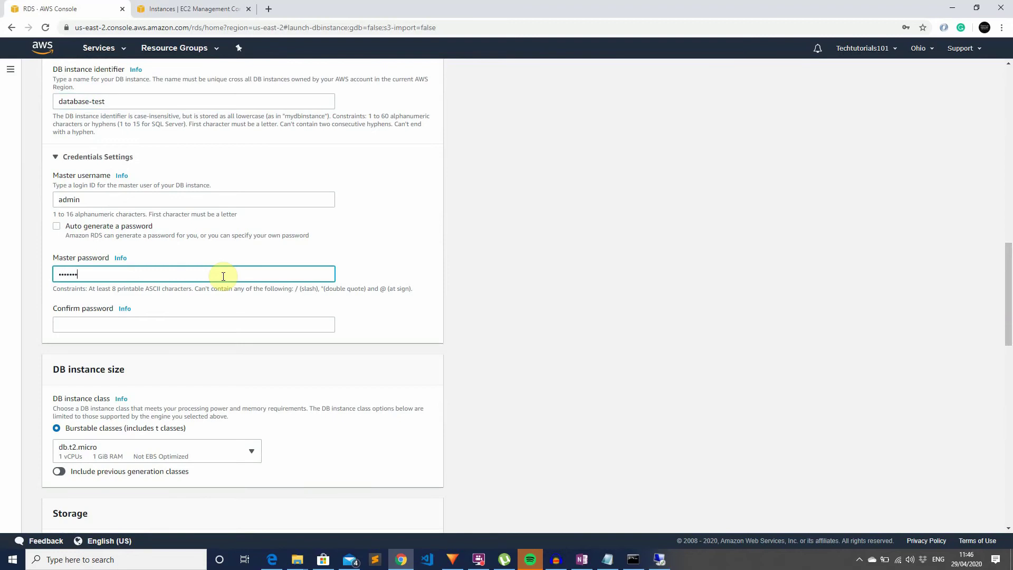
{"action": "key", "text": "Tab"}
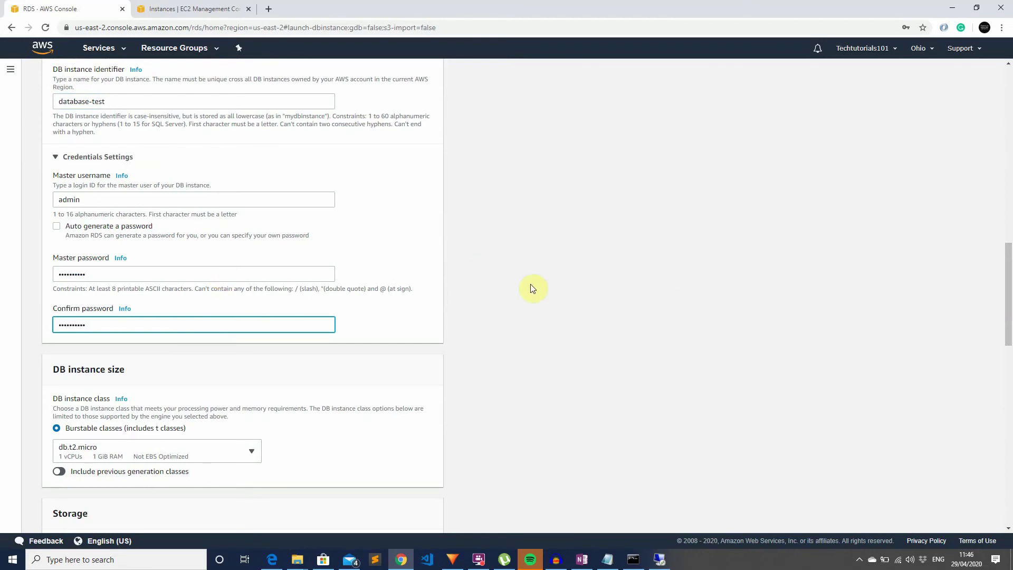
- Choose Default VPC (vpc-b9b969d2) for the database's connectivity, after checking the existing EC2 instance
{"action": "left_click_drag", "start_coordinate": [1010, 268], "coordinate": [1010, 347]}
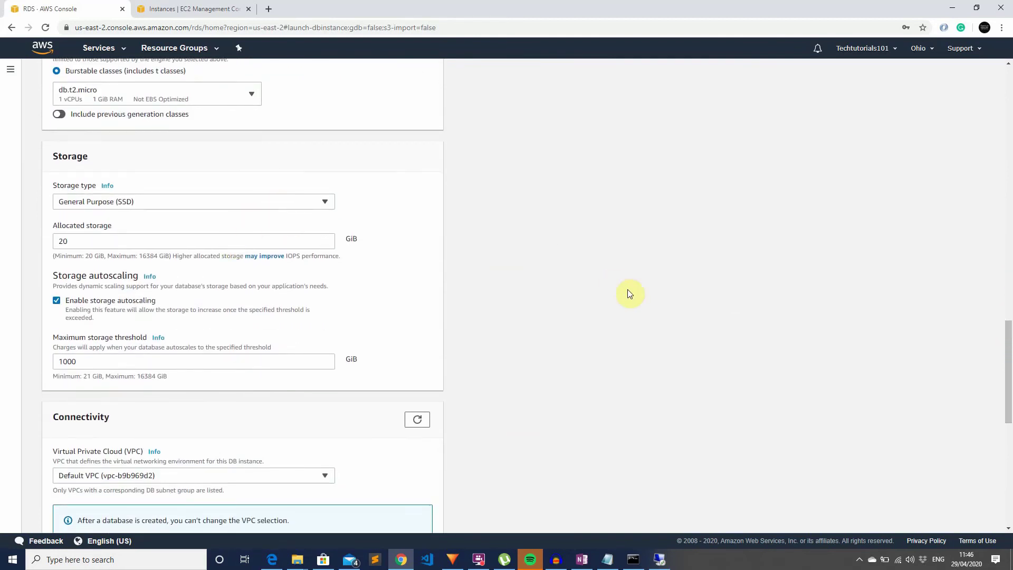
{"action": "left_click_drag", "start_coordinate": [1010, 387], "coordinate": [1010, 451]}
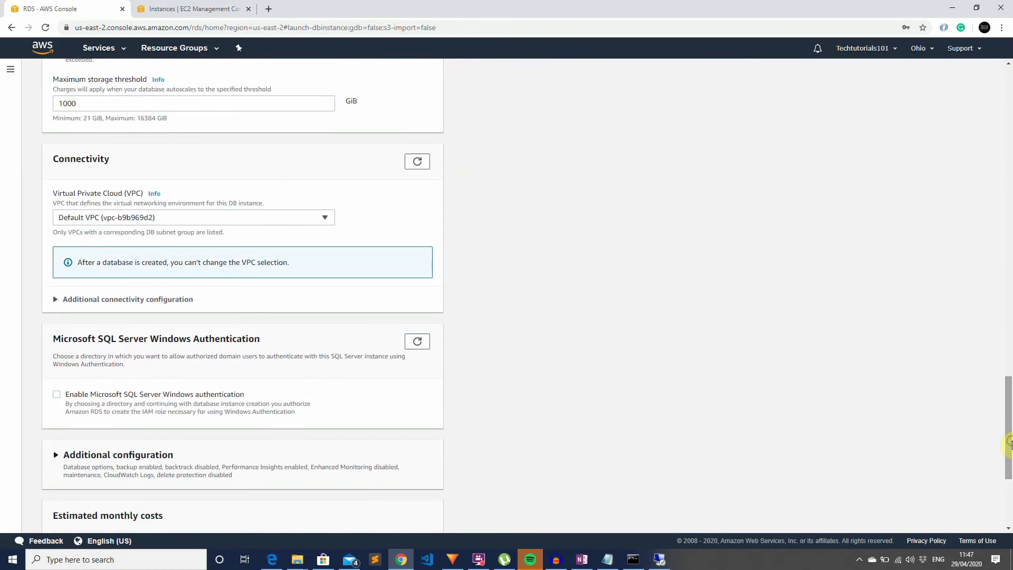
{"action": "left_click", "coordinate": [278, 225]}
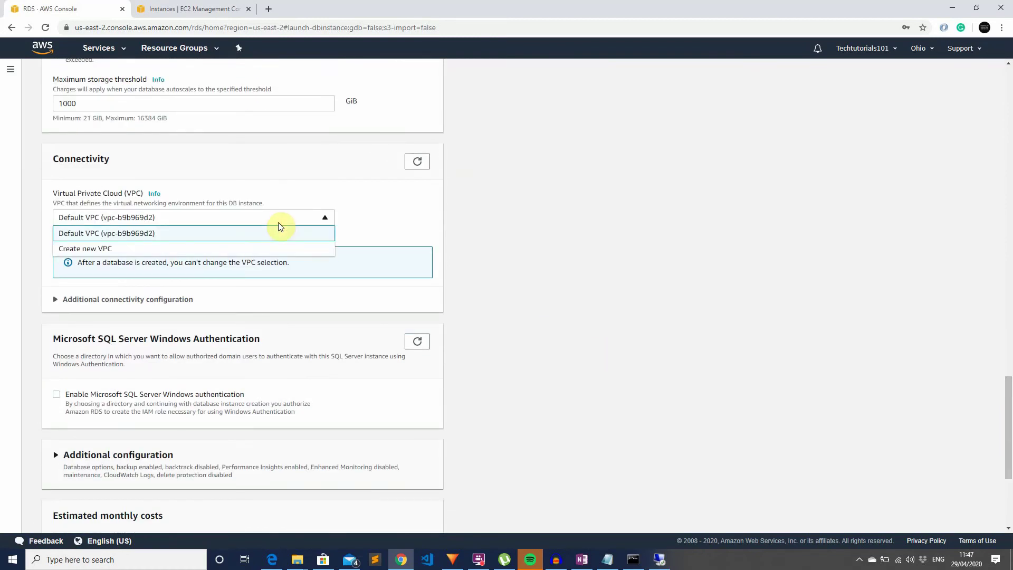
{"action": "left_click", "coordinate": [278, 220]}
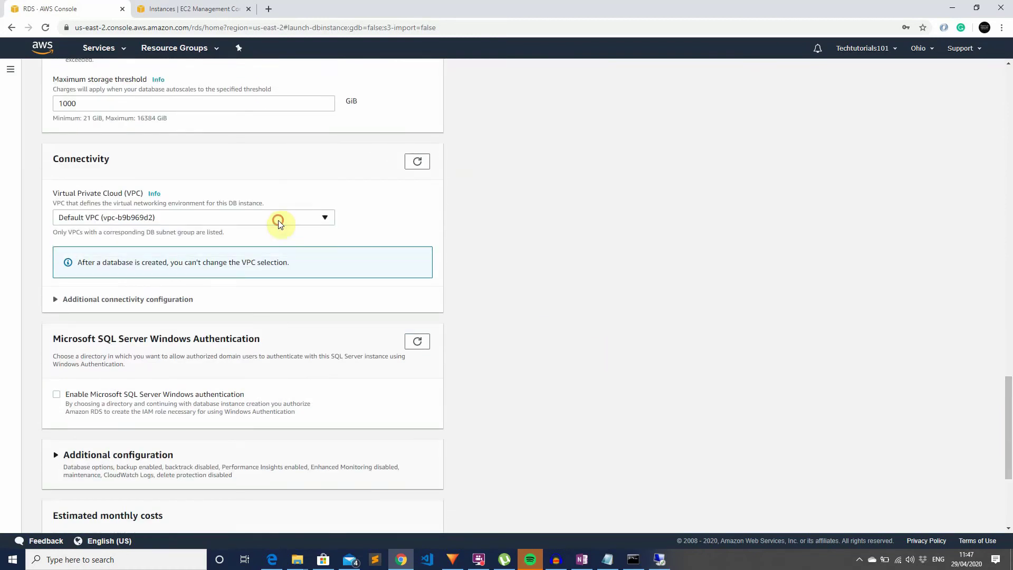
{"action": "left_click", "coordinate": [214, 10]}
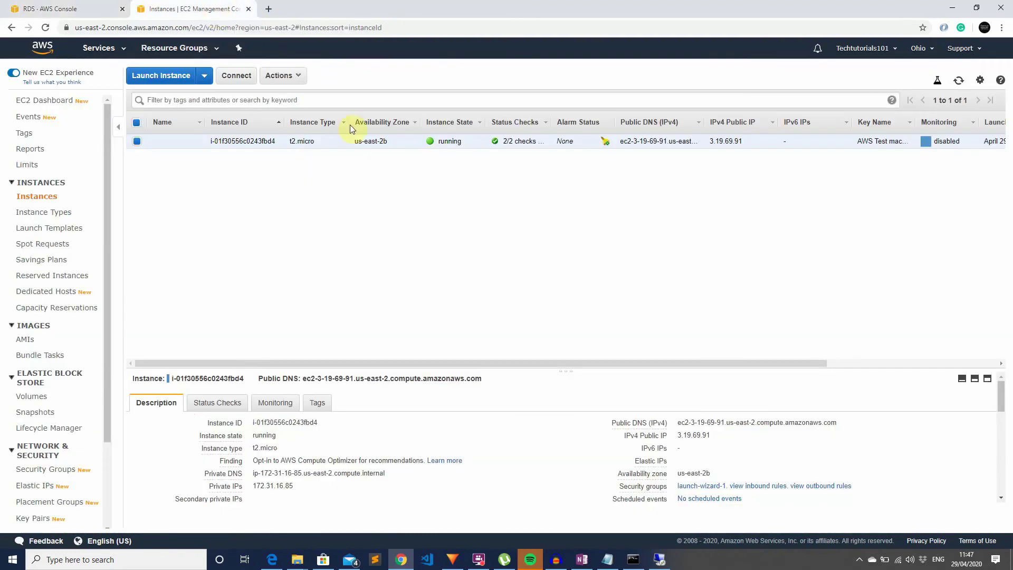
{"action": "left_click", "coordinate": [95, 9]}
{"action": "left_click", "coordinate": [156, 222]}
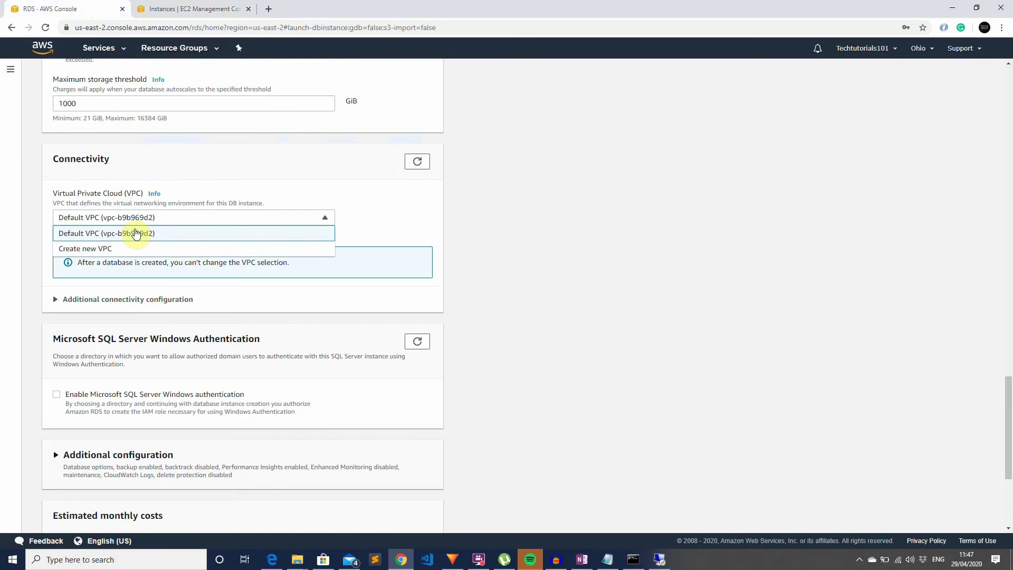
{"action": "left_click", "coordinate": [134, 232]}
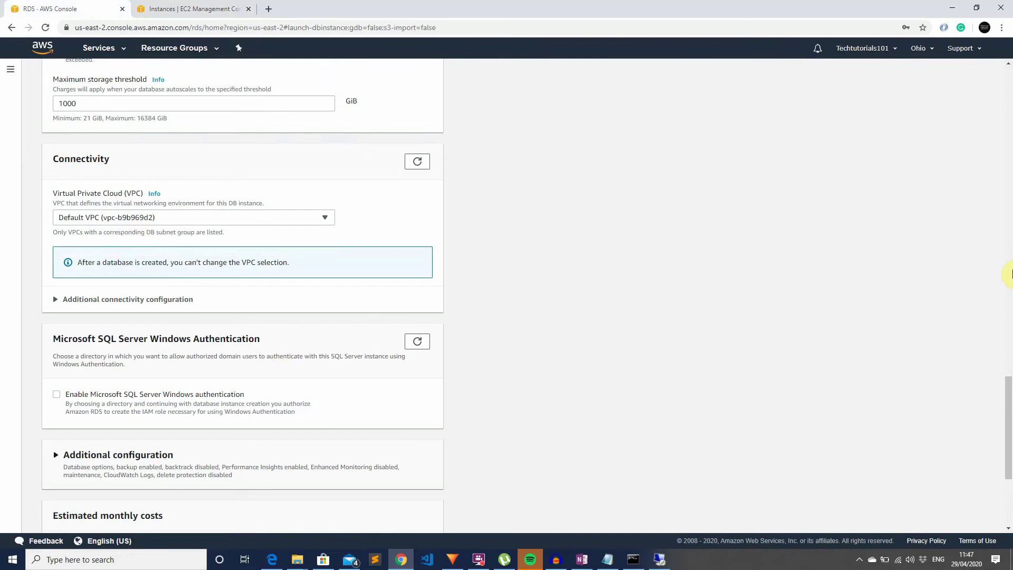
- Create the database with the remaining settings at their defaults and decline to save the password in the browser
{"action": "left_click_drag", "start_coordinate": [1012, 412], "coordinate": [1011, 451]}
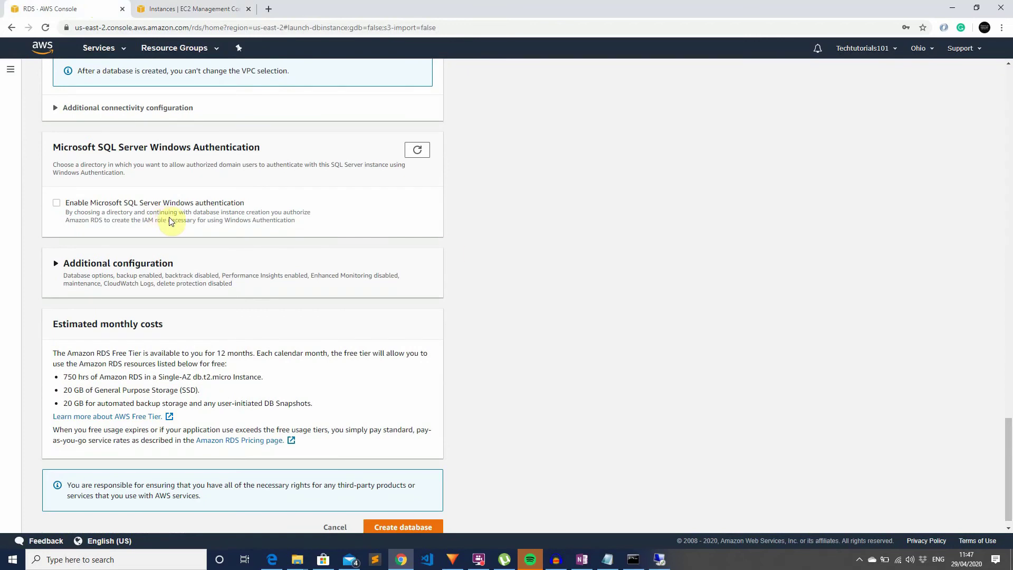
{"action": "left_click", "coordinate": [198, 14]}
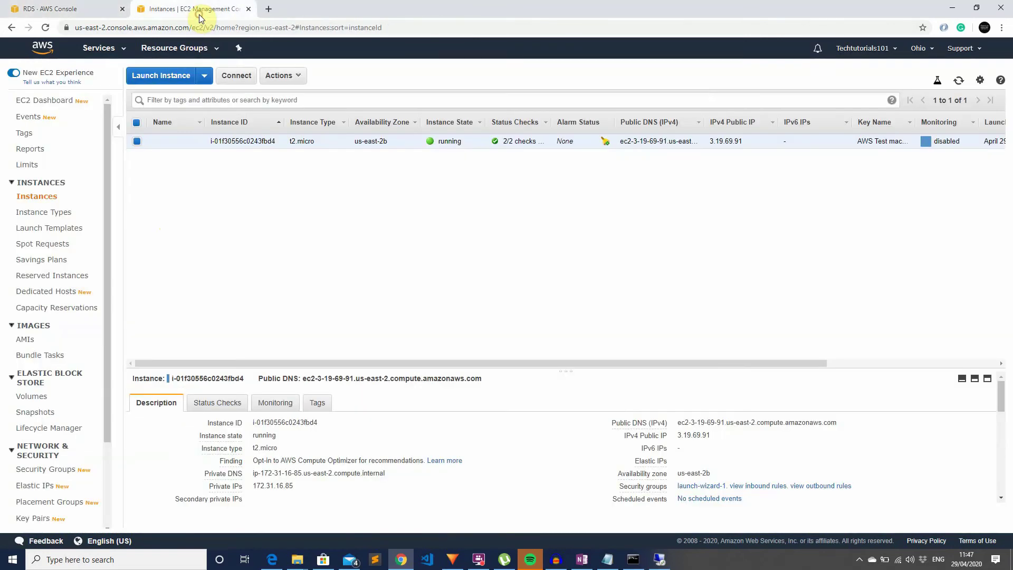
{"action": "left_click", "coordinate": [34, 6]}
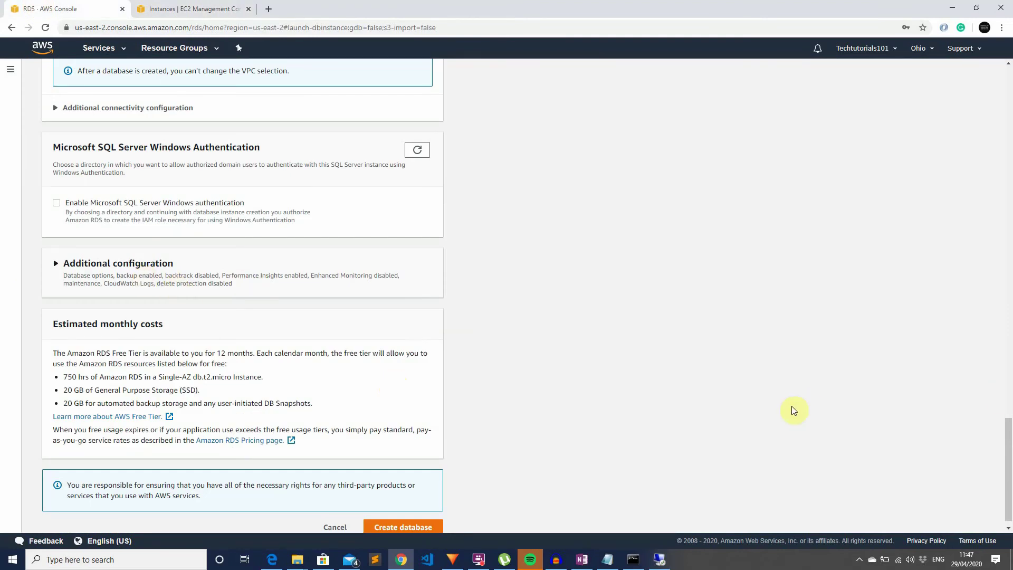
{"action": "scroll", "coordinate": [1008, 465], "scroll_direction": "down", "scroll_amount": 1}
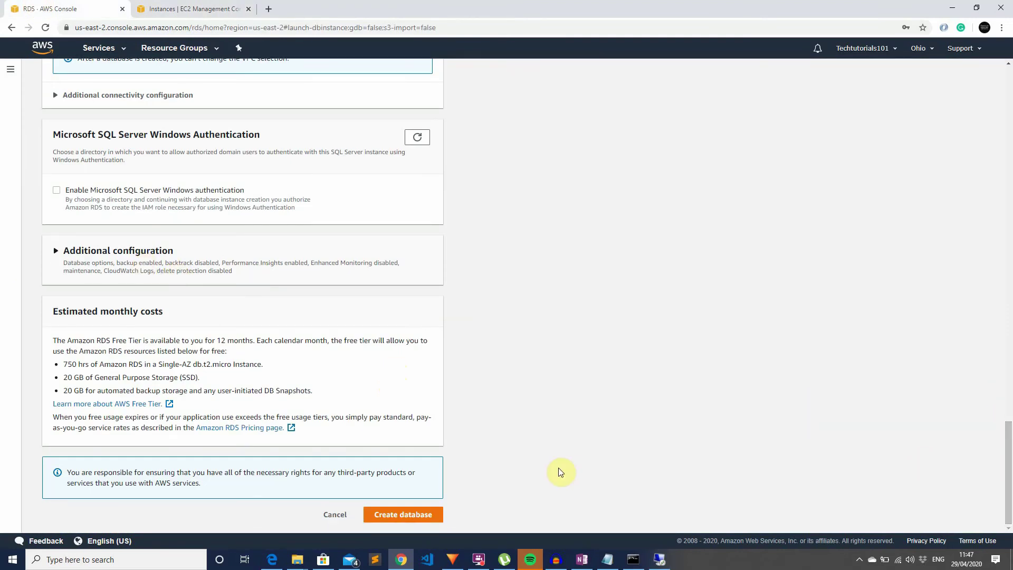
{"action": "left_click", "coordinate": [409, 515]}
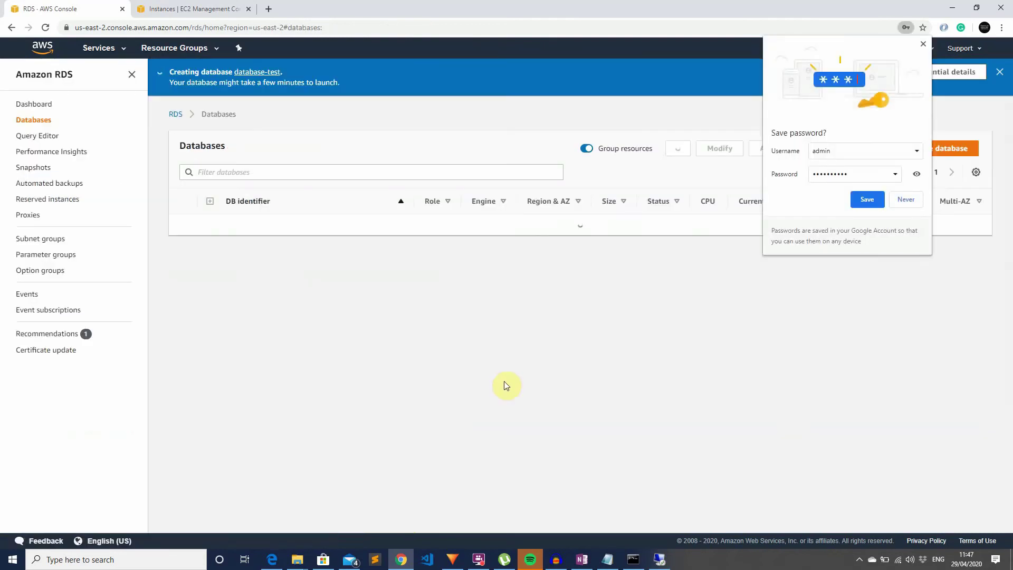
{"action": "left_click", "coordinate": [905, 200]}
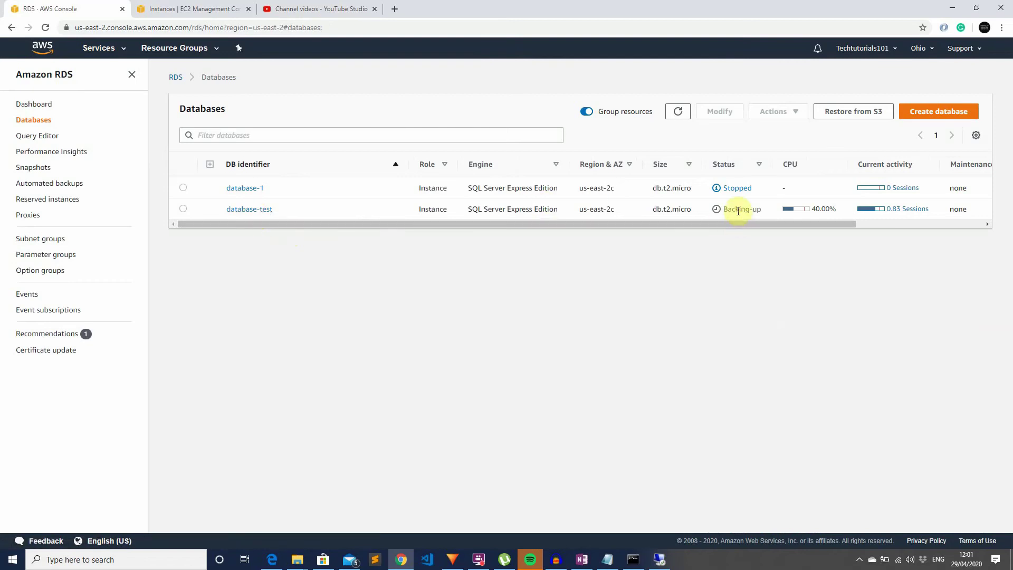
- Open the details of database-test and select its endpoint address under Connectivity & security
{"action": "left_click", "coordinate": [246, 211]}
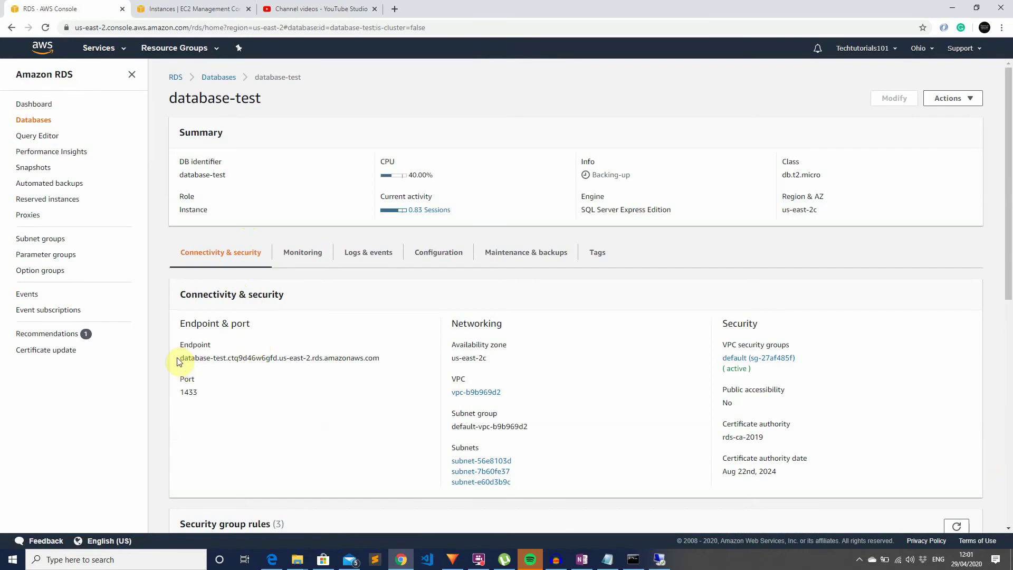
{"action": "left_click_drag", "start_coordinate": [177, 360], "coordinate": [393, 361]}
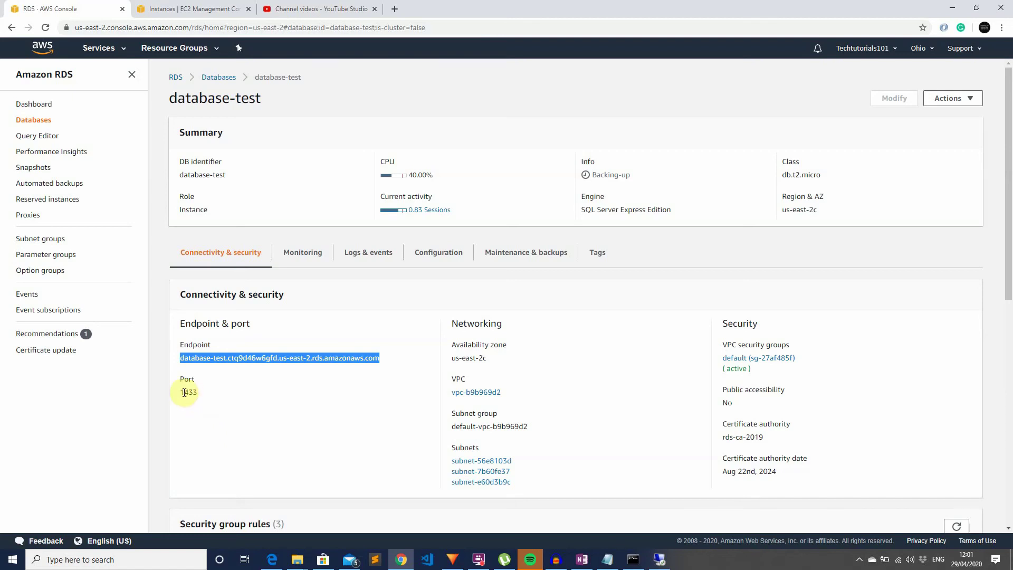
- Open the database's default VPC security group and examine the type, protocol and port of its MSSQL inbound rule
{"action": "left_click", "coordinate": [758, 360]}
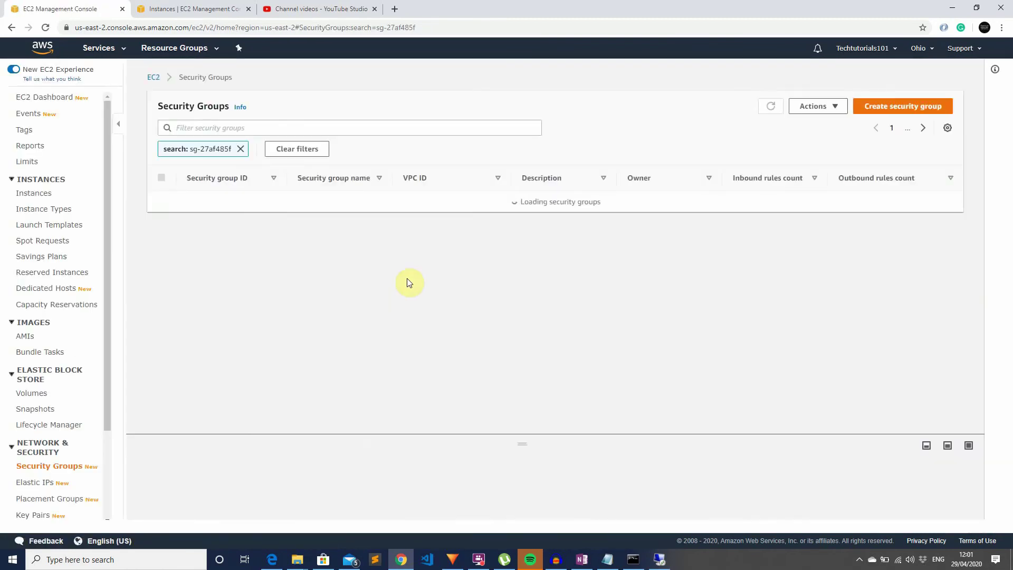
{"action": "left_click", "coordinate": [213, 205]}
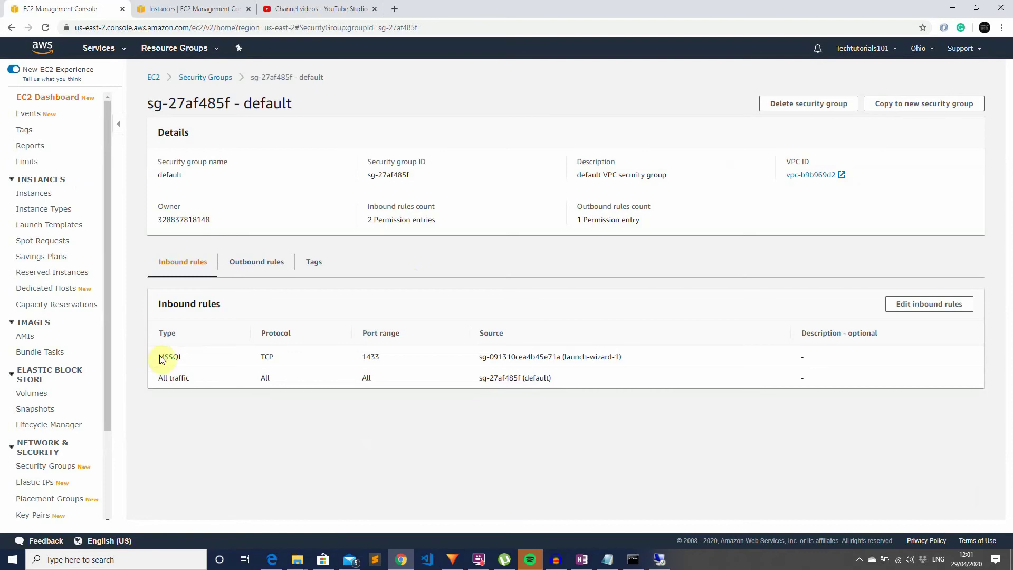
{"action": "left_click_drag", "start_coordinate": [162, 358], "coordinate": [294, 367]}
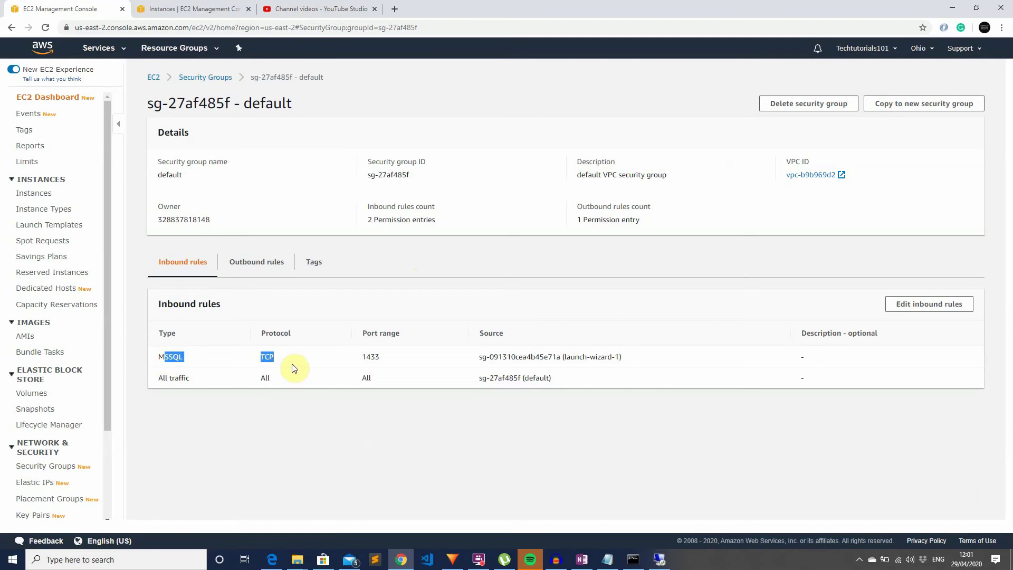
{"action": "left_click", "coordinate": [388, 362]}
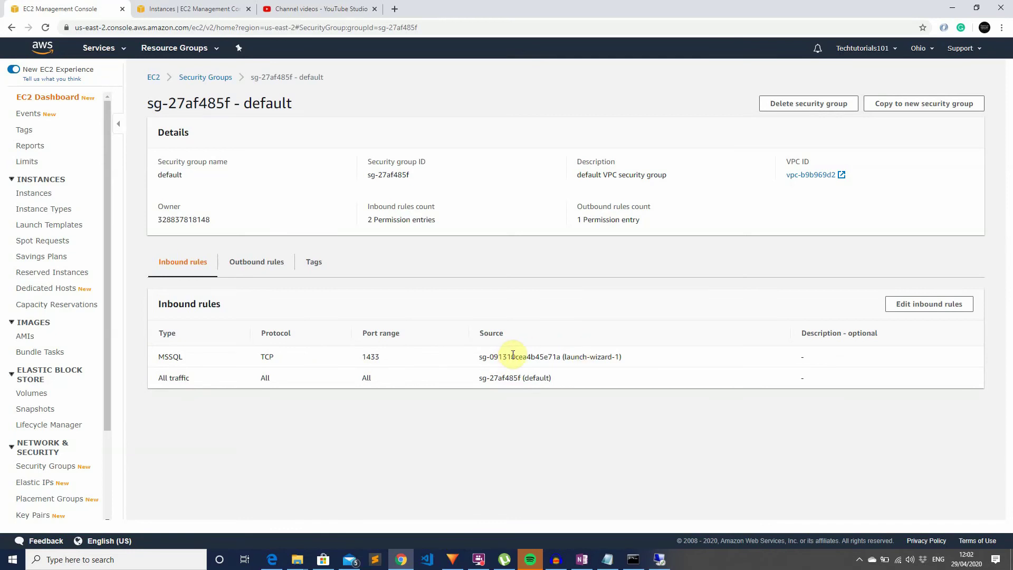
- Check the EC2 instance's security group against the source of the MSSQL inbound rule
{"action": "left_click", "coordinate": [211, 13]}
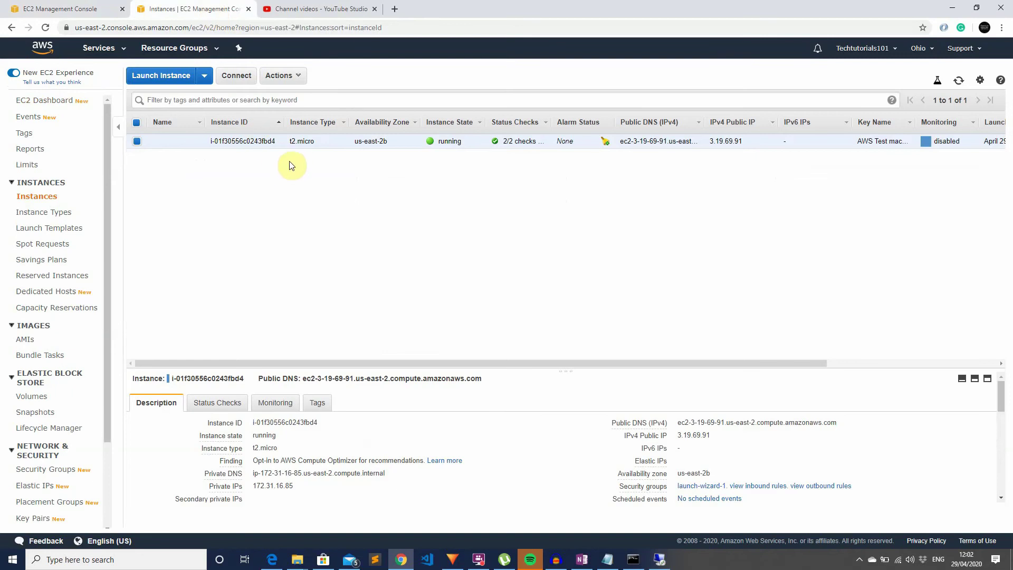
{"action": "left_click", "coordinate": [61, 6]}
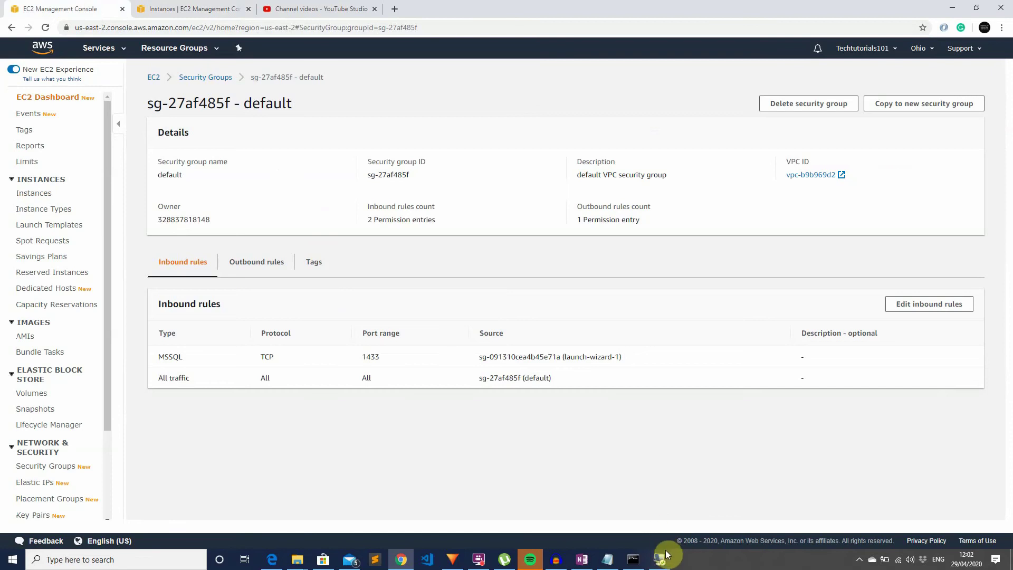
{"action": "mouse_move", "coordinate": [660, 562]}
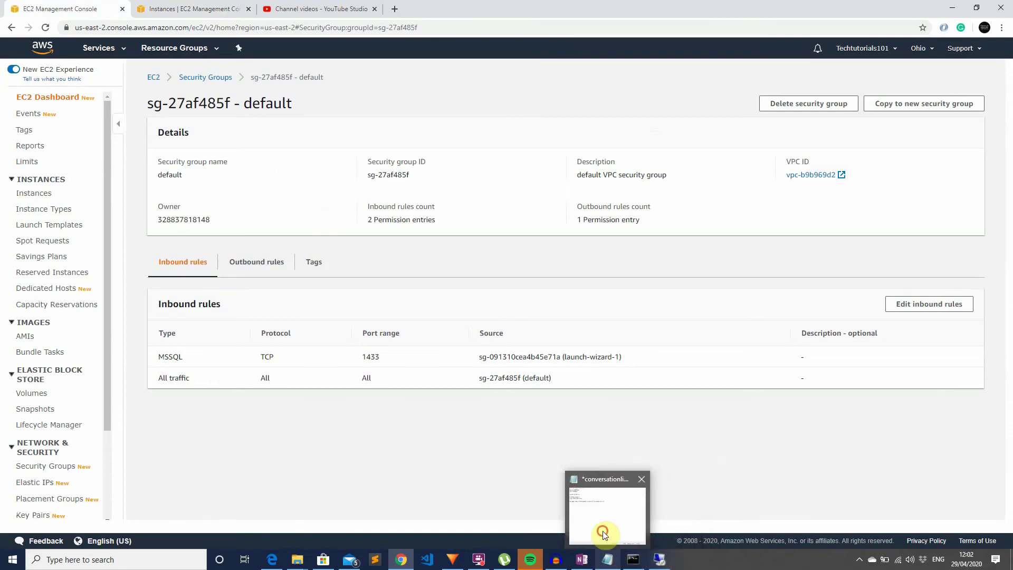
- Copy the database-test endpoint address from the Notepad notes
{"action": "left_click", "coordinate": [605, 532]}
{"action": "left_click_drag", "start_coordinate": [887, 340], "coordinate": [644, 340]}
{"action": "key", "text": "ctrl+c"}
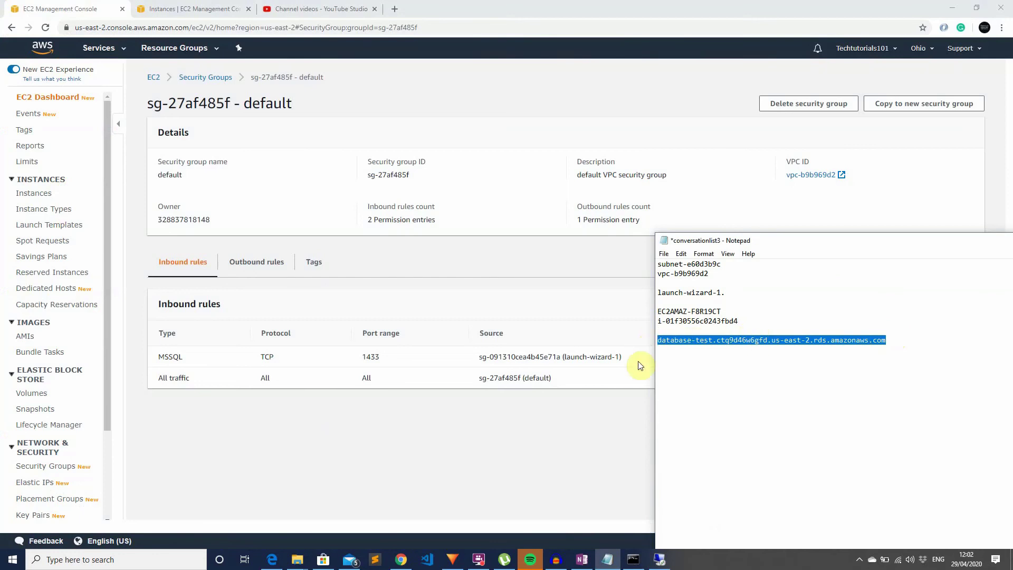
- Switch to the EC2 instance's remote desktop session and open Windows PowerShell
{"action": "left_click", "coordinate": [659, 559]}
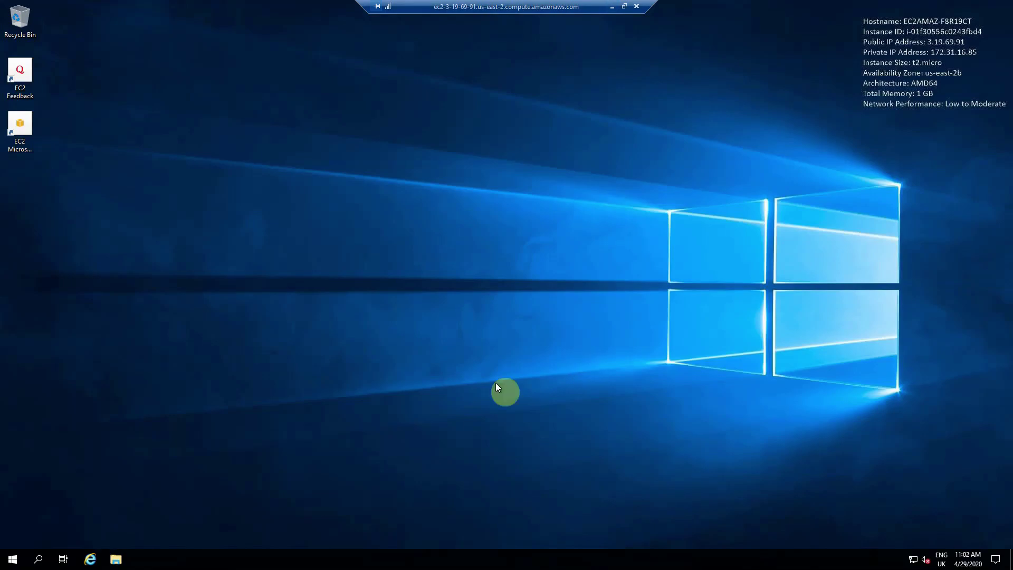
{"action": "left_click", "coordinate": [11, 559]}
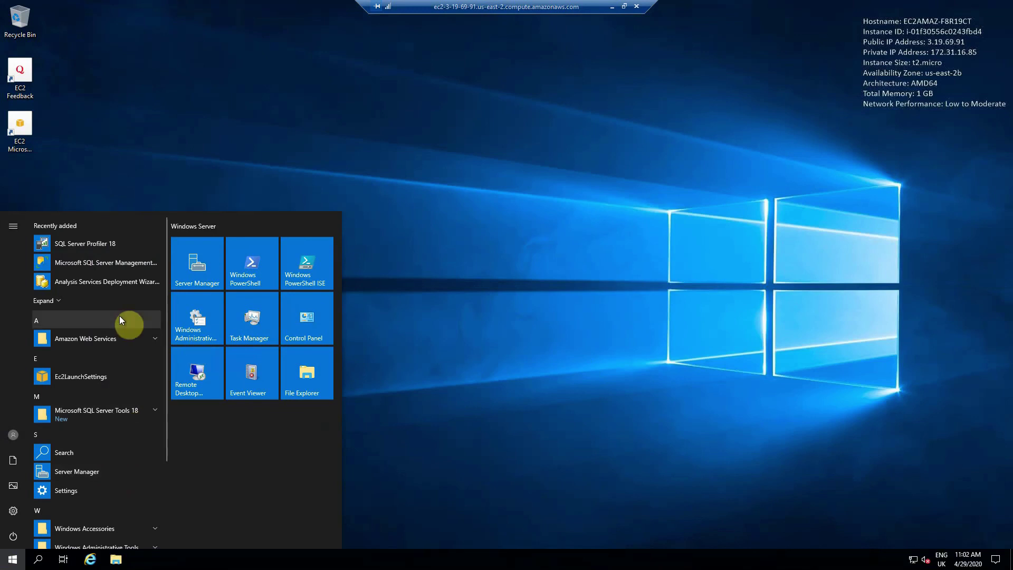
{"action": "type", "text": "power"}
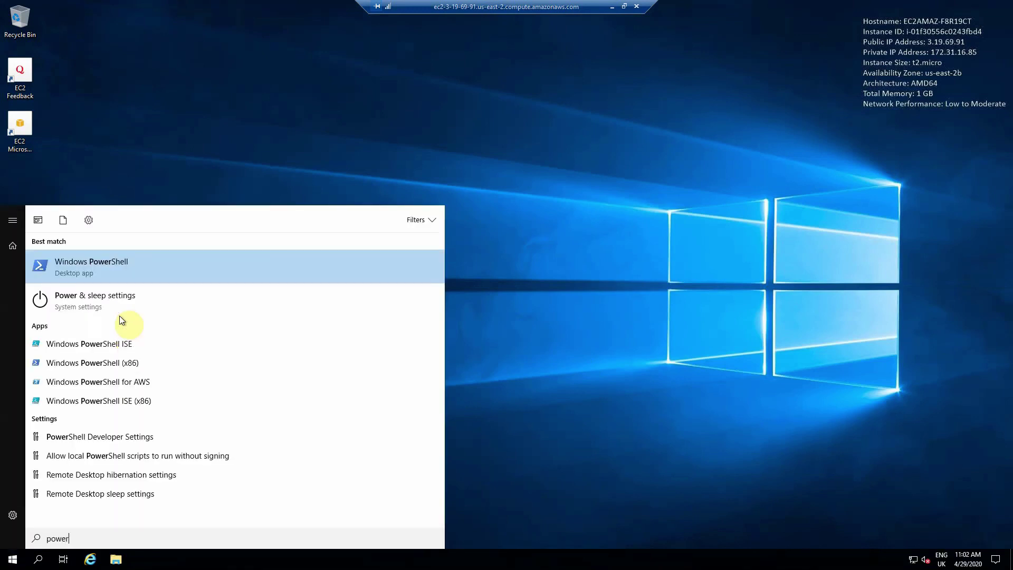
{"action": "key", "text": "Return"}
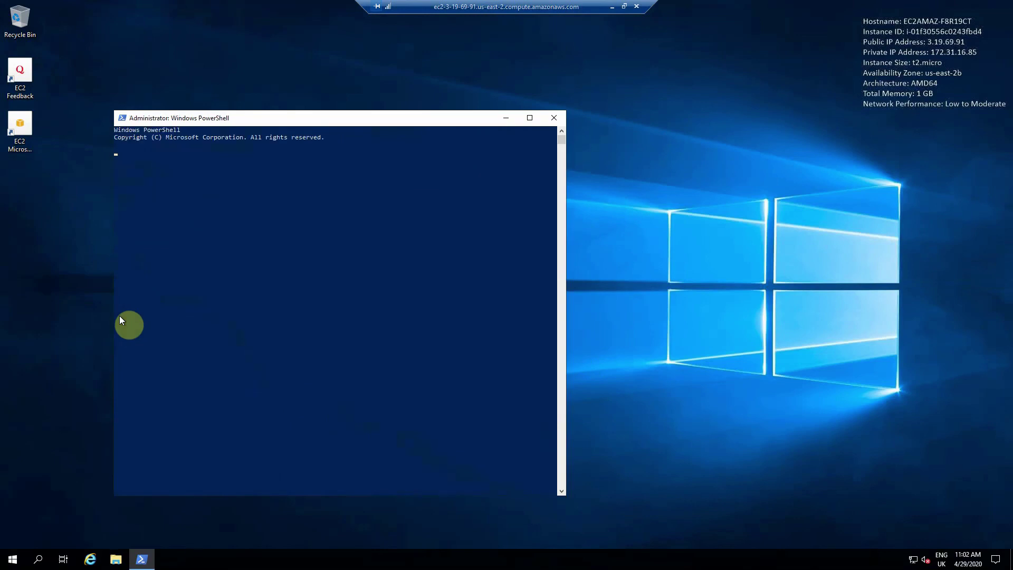
- Run Test-NetConnection against database-test.ctq9d46w6gfd.us-east-2.rds.amazonaws.com with -port 1433
{"action": "type", "text": "test-netcone"}
{"action": "key", "text": "BackSpace"}
{"action": "type", "text": "n"}
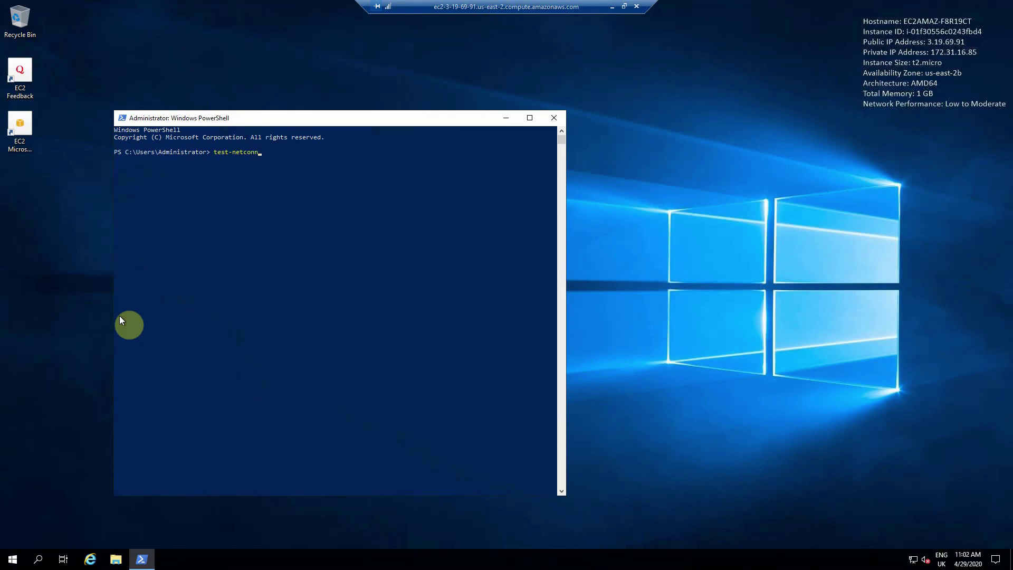
{"action": "key", "text": "Tab"}
{"action": "key", "text": "ctrl+v"}
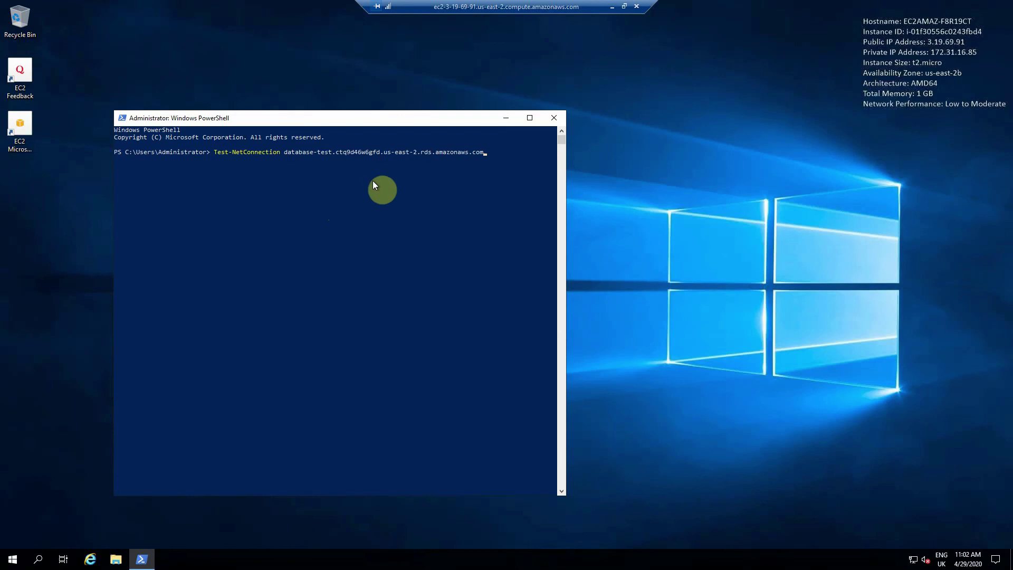
{"action": "type", "text": "-port 1433"}
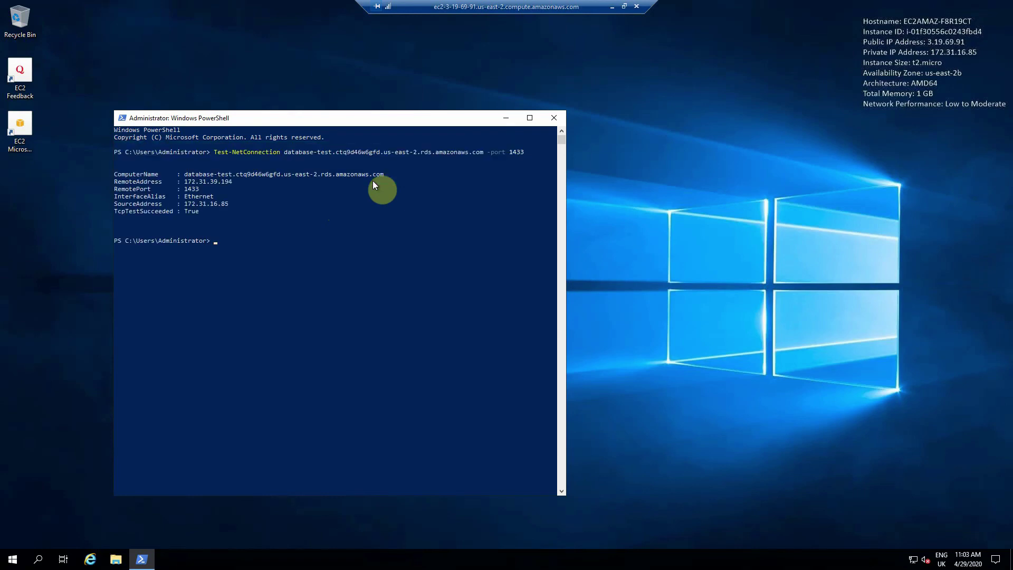
{"action": "key", "text": "Return"}
{"action": "key", "text": "Return"}
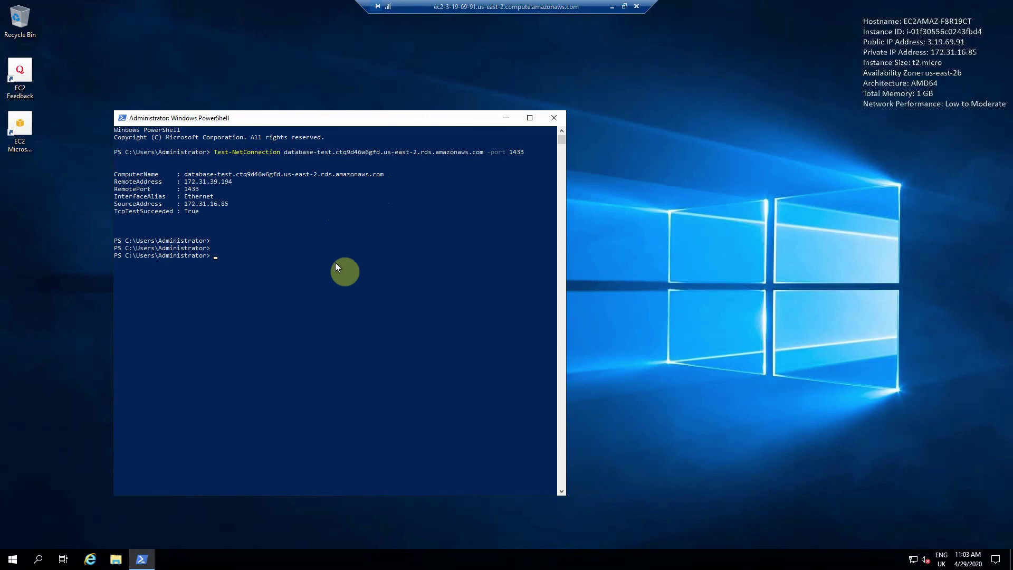
- Try the ssms command in PowerShell and launch Microsoft SQL Server Management Studio from the installed programs
{"action": "type", "text": "ssms"}
{"action": "key", "text": "Return"}
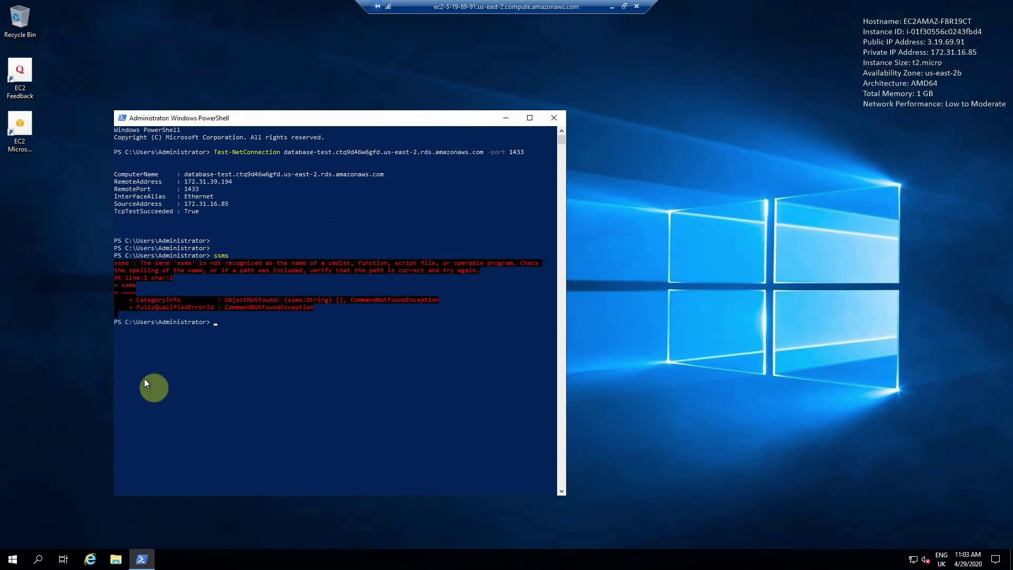
{"action": "left_click", "coordinate": [11, 560]}
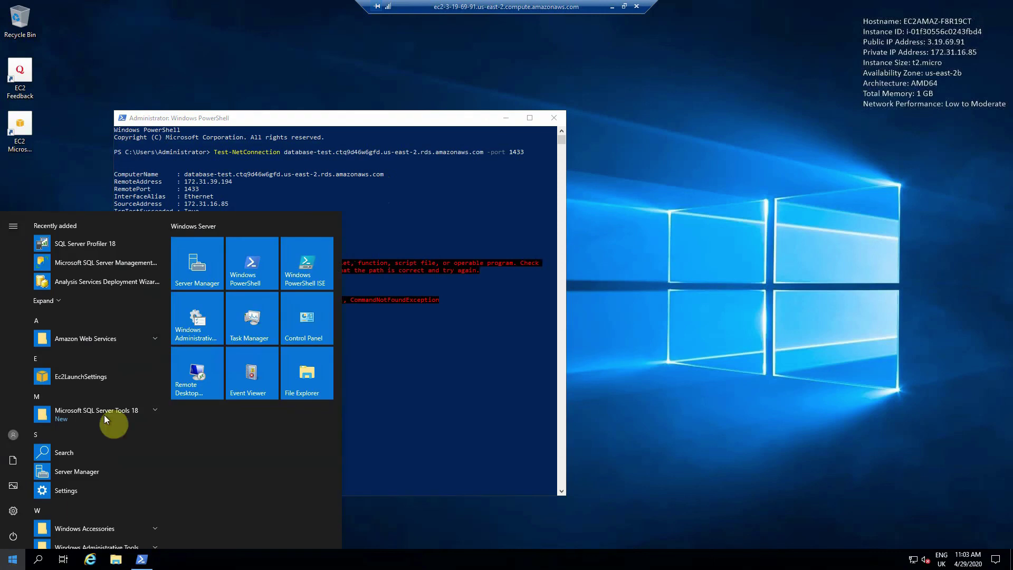
{"action": "left_click", "coordinate": [121, 263]}
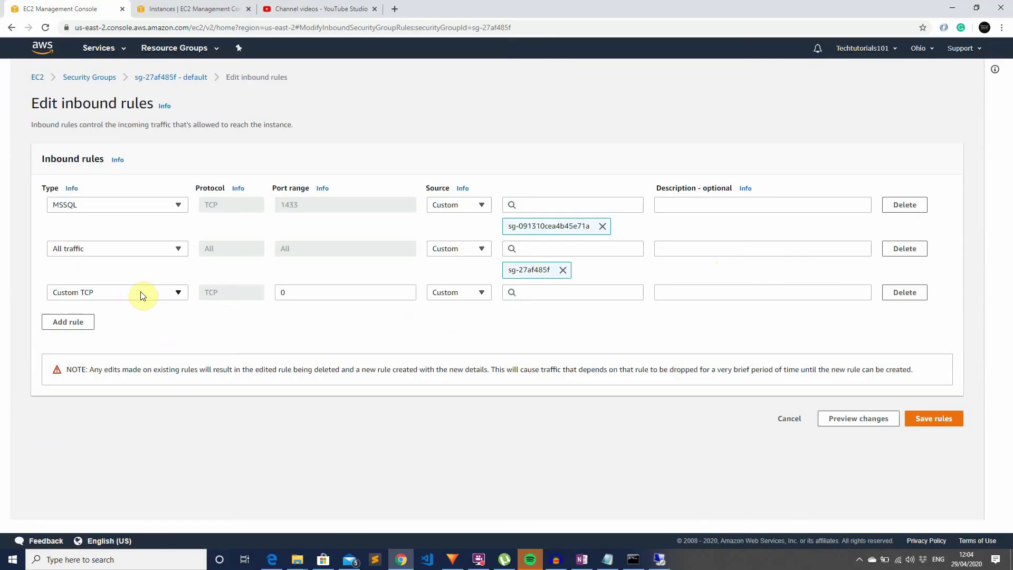
- Set the added inbound rule's type to MSSQL, examine the security groups offered as its source, and delete the unsaved rule
{"action": "left_click", "coordinate": [140, 291]}
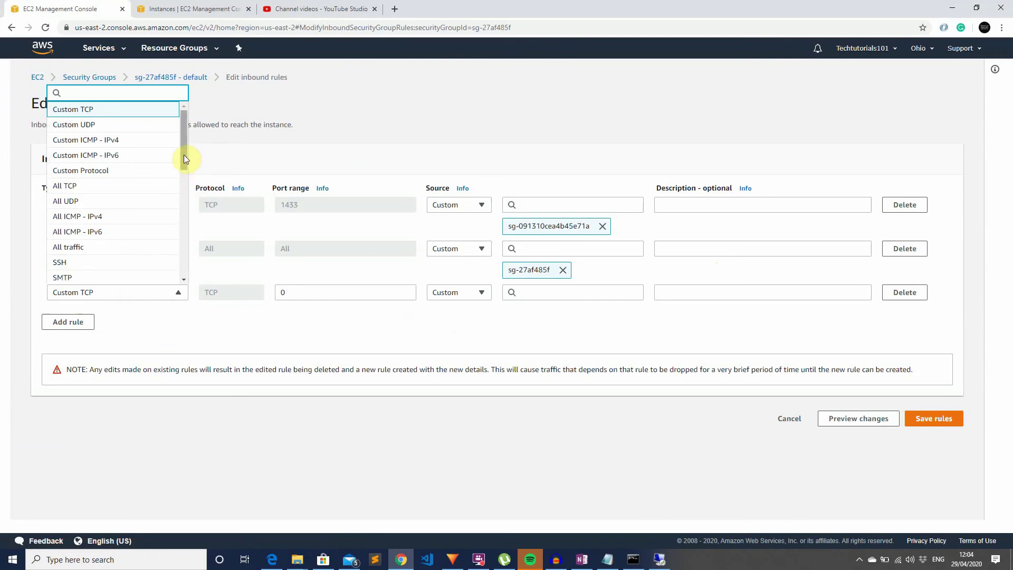
{"action": "left_click_drag", "start_coordinate": [184, 155], "coordinate": [186, 242]}
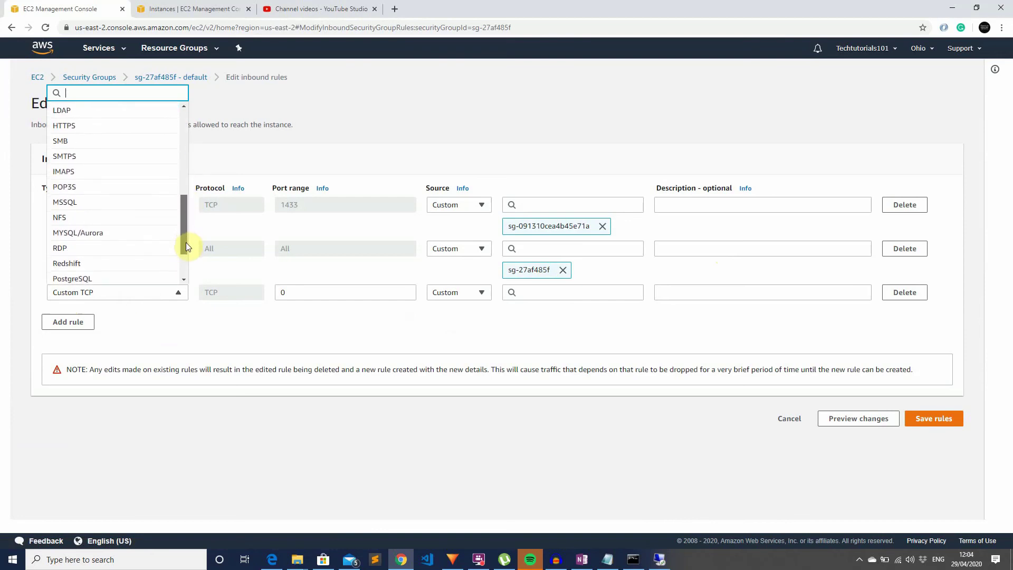
{"action": "left_click", "coordinate": [94, 195]}
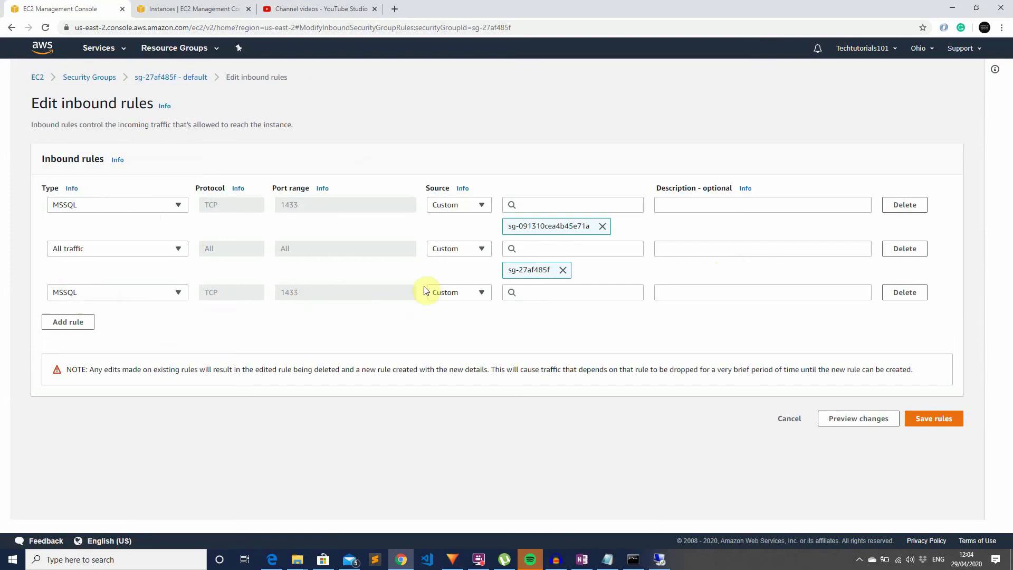
{"action": "left_click", "coordinate": [541, 290]}
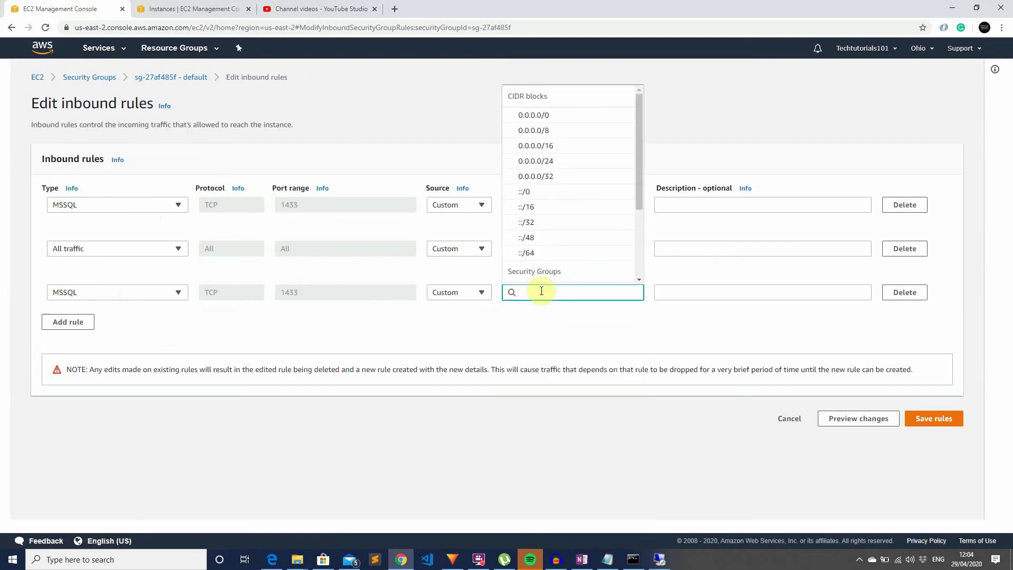
{"action": "left_click_drag", "start_coordinate": [640, 167], "coordinate": [641, 235]}
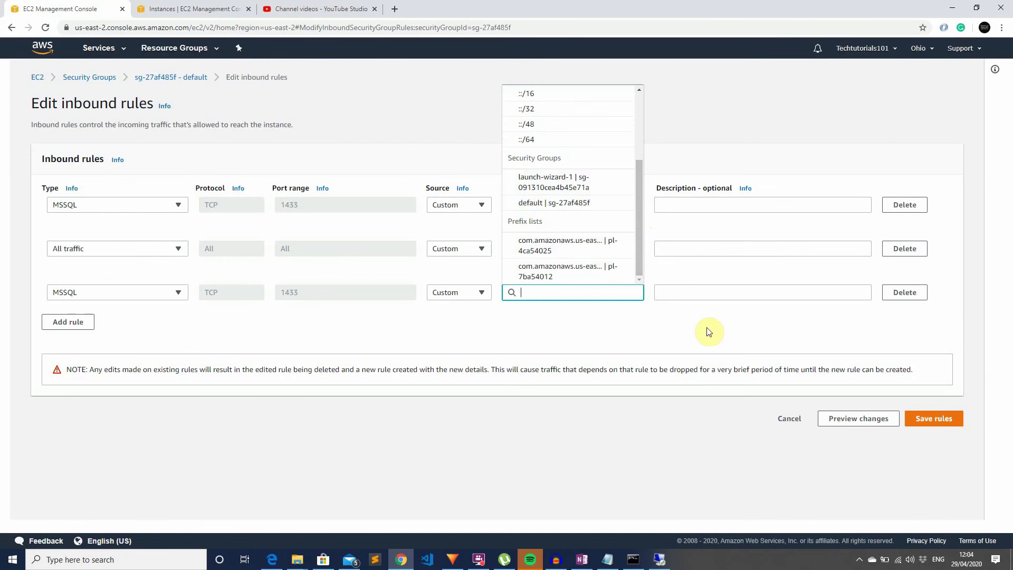
{"action": "left_click", "coordinate": [725, 346]}
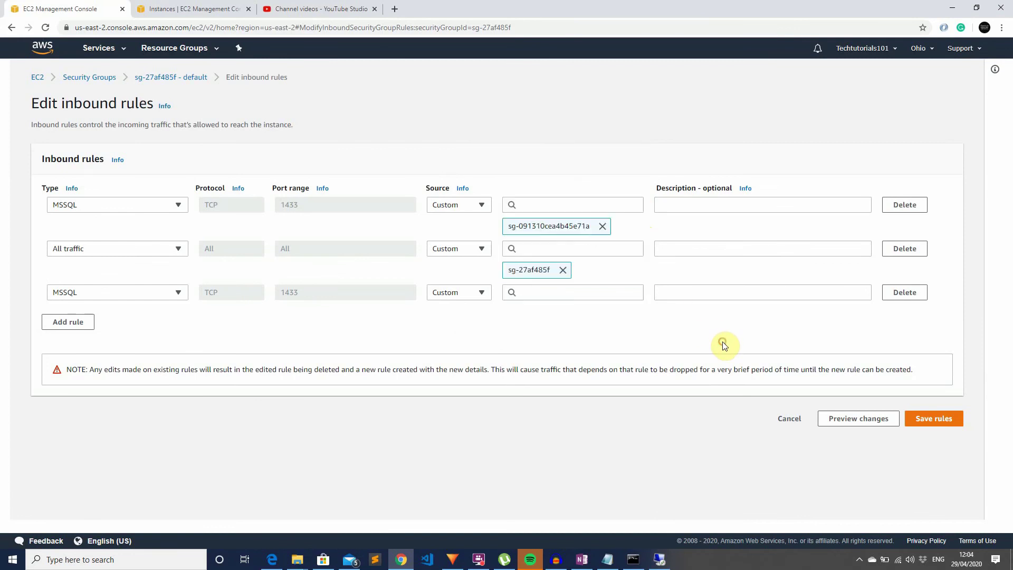
{"action": "left_click", "coordinate": [916, 297]}
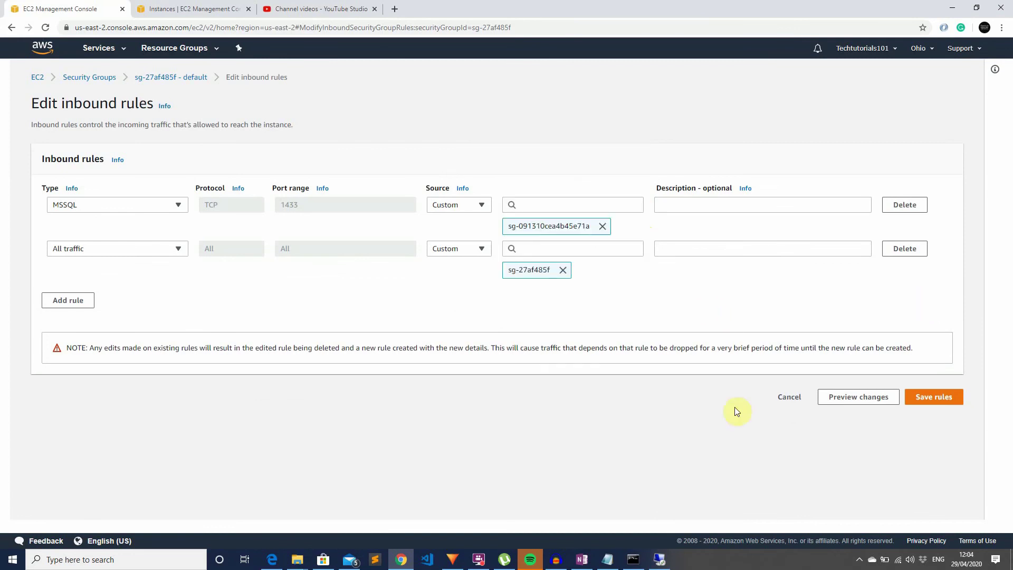
- Switch to SQL Server Management Studio on the instance and set the server name to database-test.ctq9d46w6gfd.us-east-2.rds.amazonaws.com,1433
{"action": "left_click", "coordinate": [659, 560]}
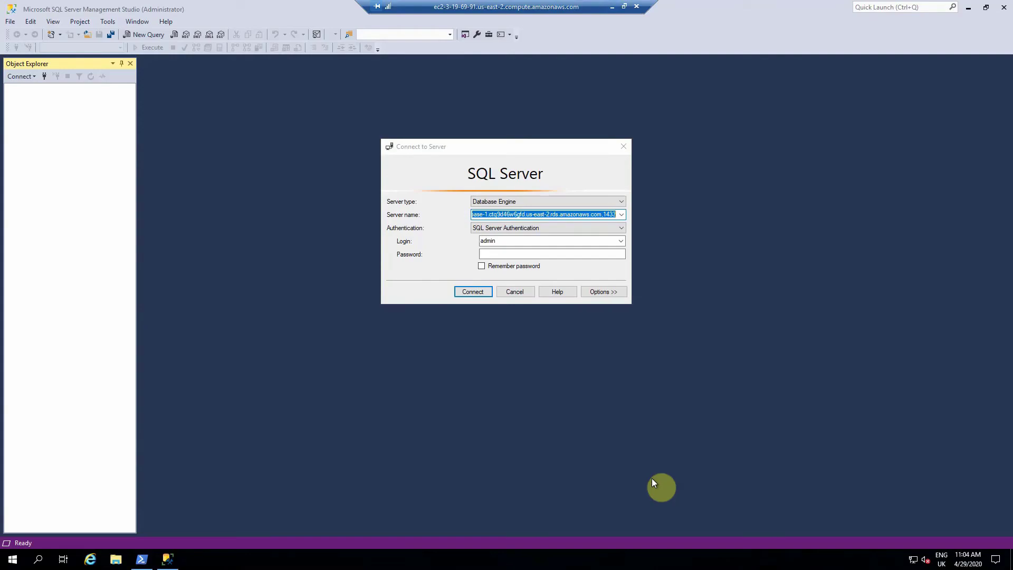
{"action": "left_click", "coordinate": [614, 214]}
{"action": "left_click", "coordinate": [621, 215]}
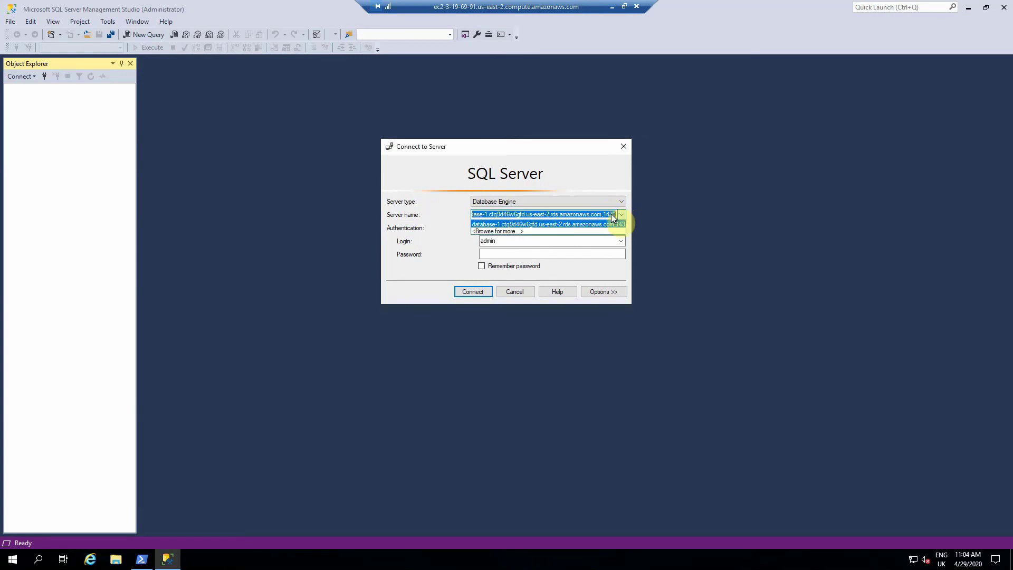
{"action": "left_click", "coordinate": [575, 217]}
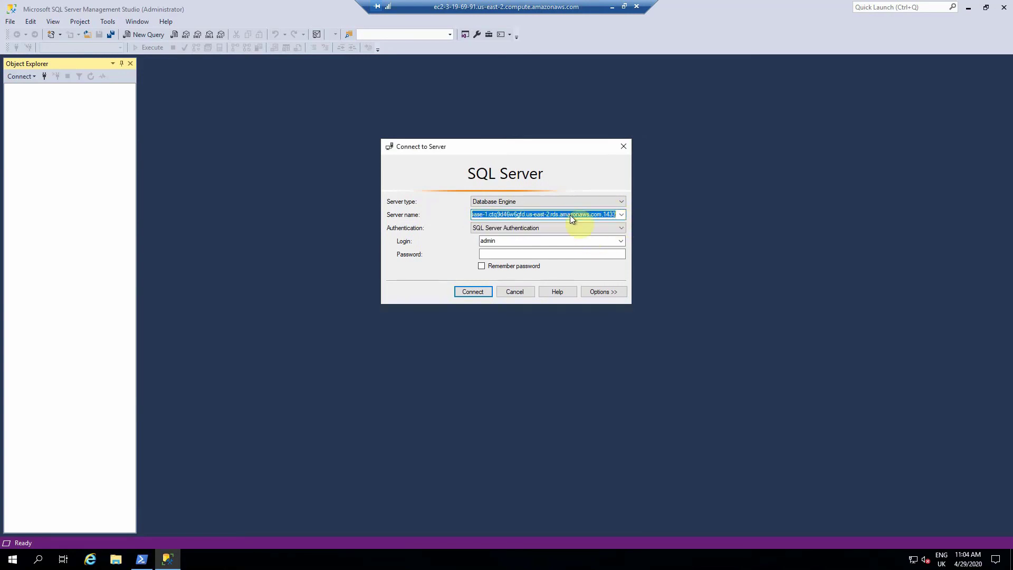
{"action": "type", "text": "database-test.ctq9d46w6gfd.us-east-2.rds.amazonaws.com"}
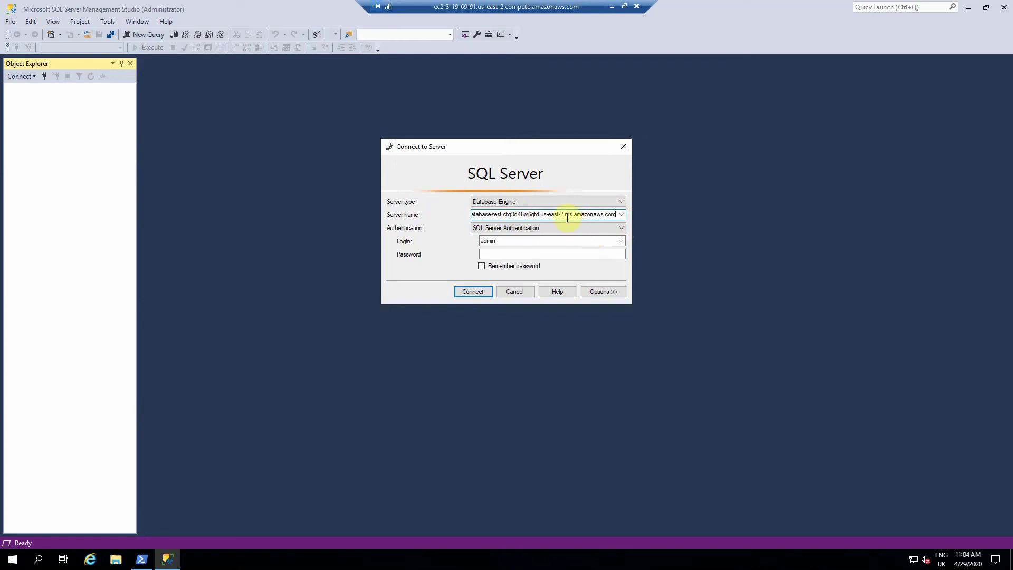
{"action": "left_click_drag", "start_coordinate": [564, 217], "coordinate": [421, 216]}
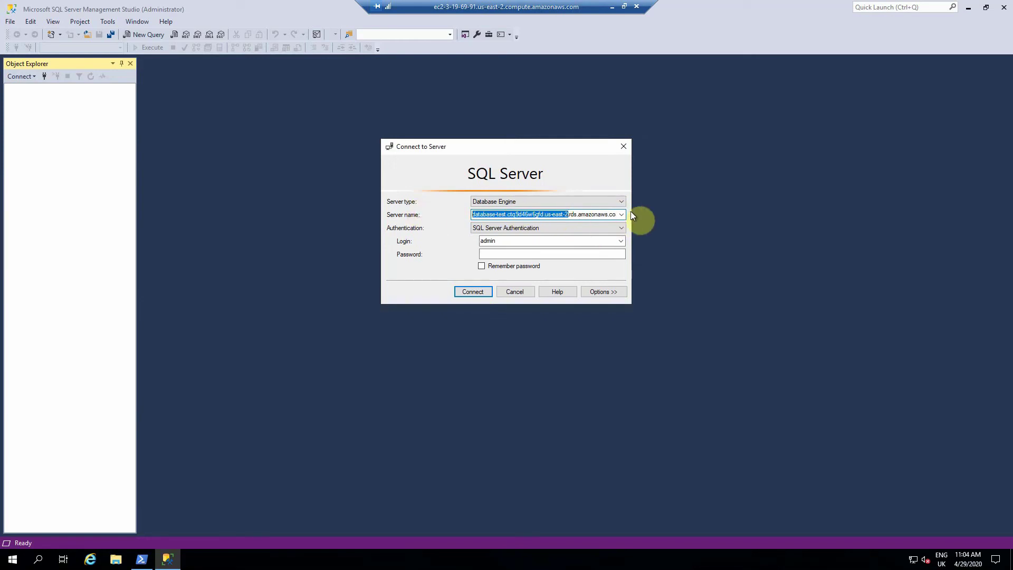
{"action": "mouse_move", "coordinate": [604, 216]}
{"action": "left_mouse_down"}
{"action": "mouse_move", "coordinate": [705, 211]}
{"action": "mouse_move", "coordinate": [618, 219]}
{"action": "left_mouse_up"}
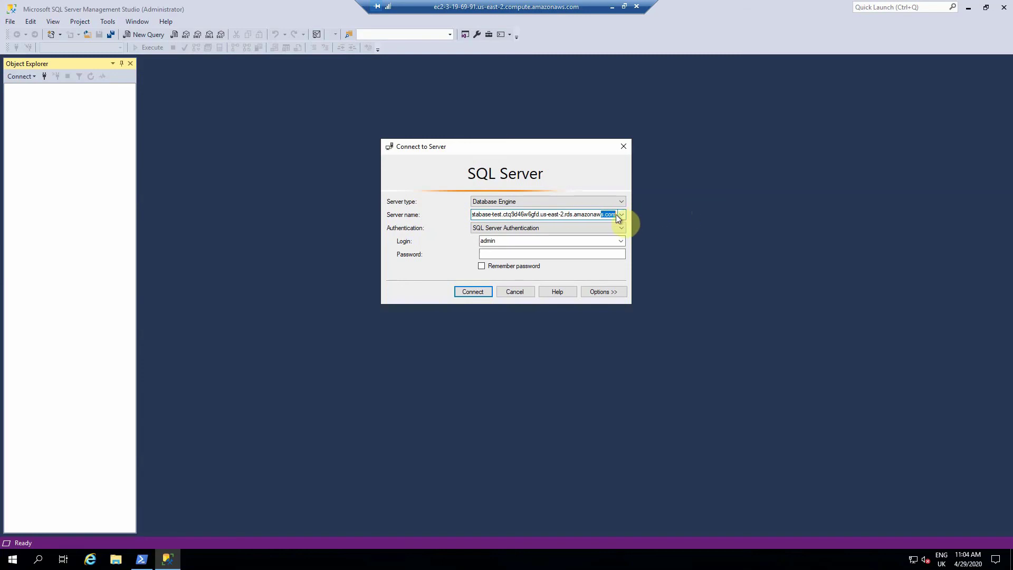
{"action": "left_click", "coordinate": [616, 215]}
{"action": "key", "text": "End"}
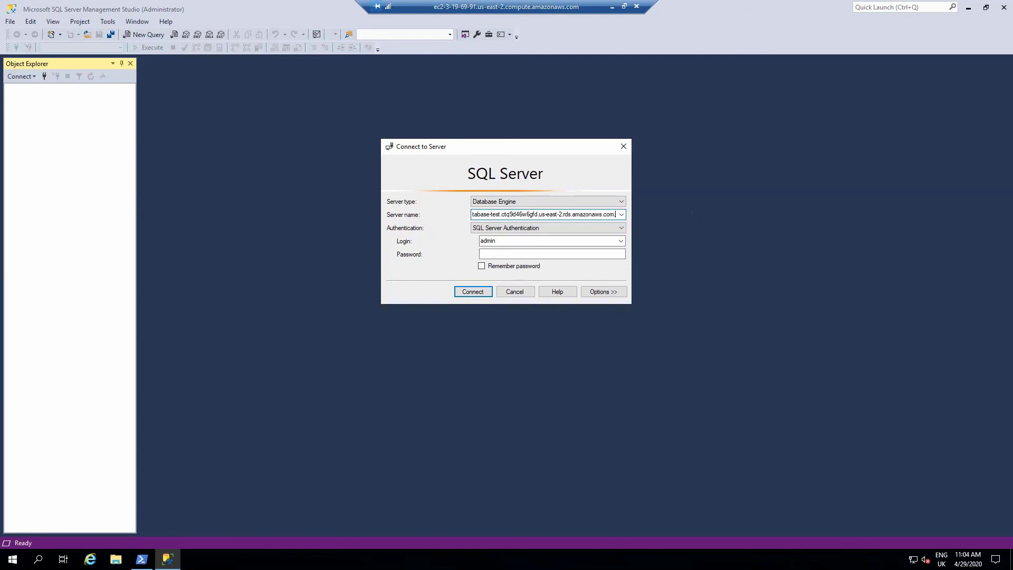
{"action": "type", "text": ",1433"}
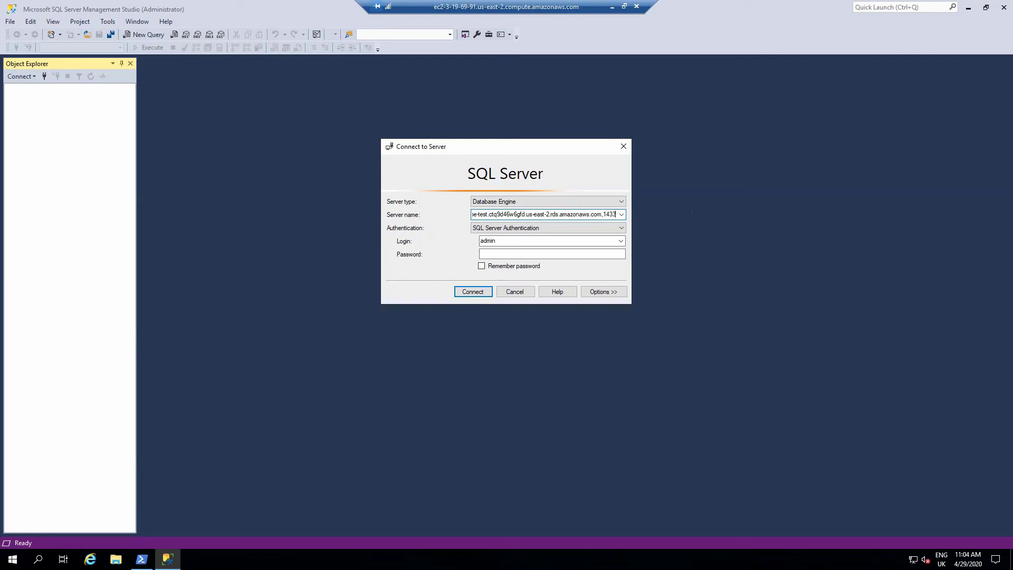
- Enter the admin login's password and connect to the server
{"action": "key", "text": "Tab"}
{"action": "key", "text": "Tab"}
{"action": "key", "text": "Tab"}
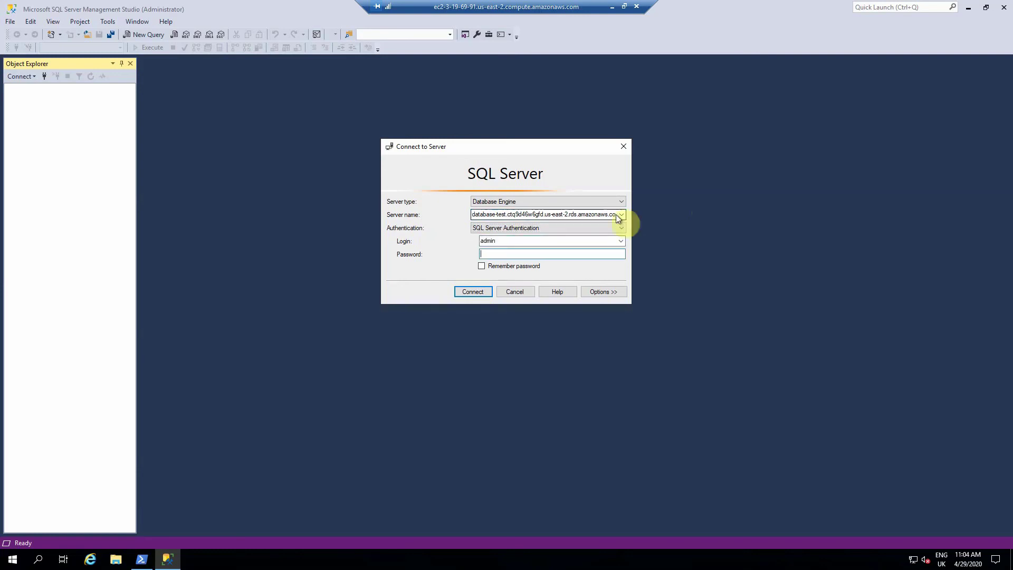
{"action": "type", "text": "****"}
{"action": "key", "text": "Return"}
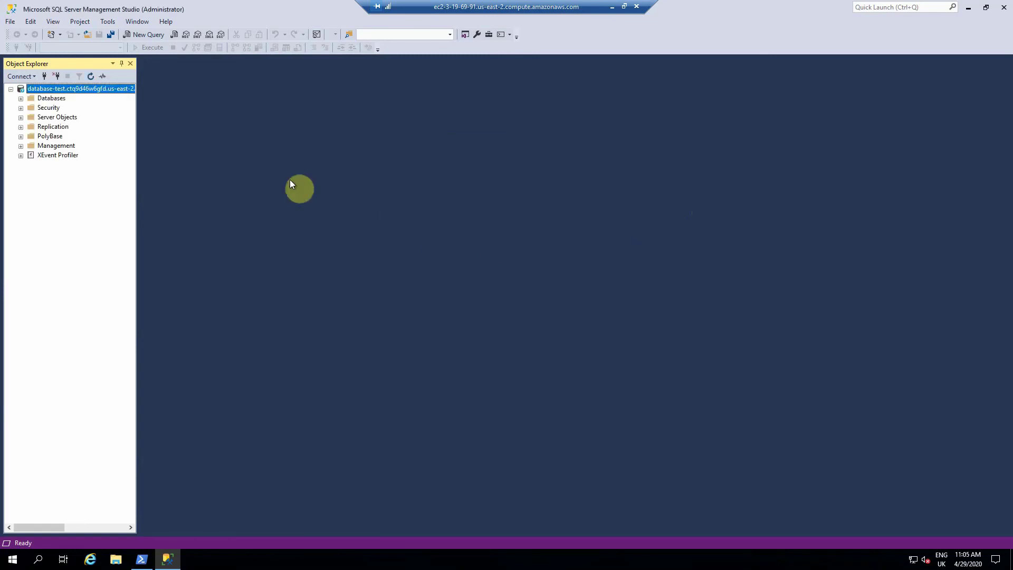
- Expand the connected server's Databases folder to examine its contents, and minimize SQL Server Management Studio
{"action": "left_click", "coordinate": [21, 98]}
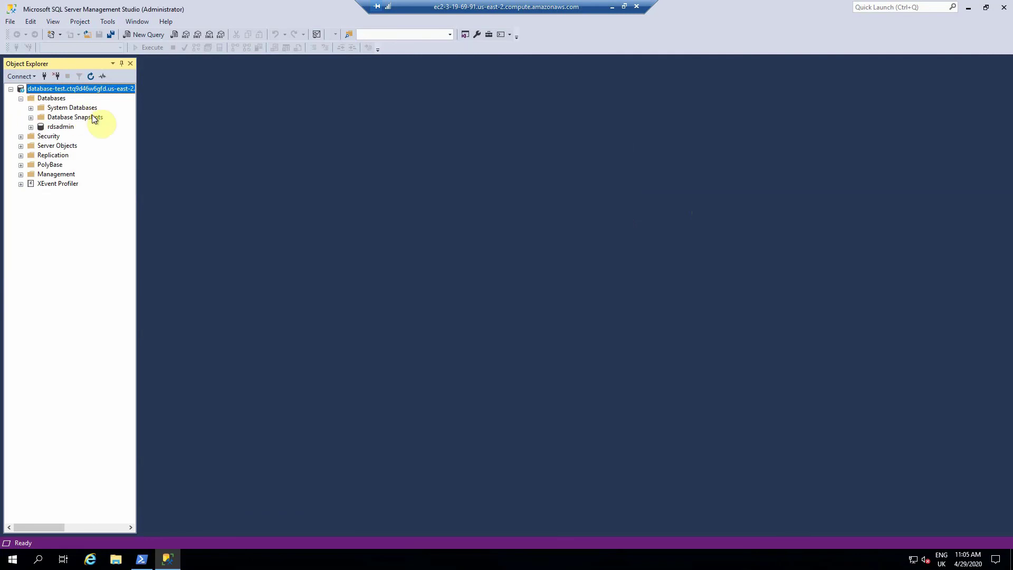
{"action": "left_click", "coordinate": [11, 88]}
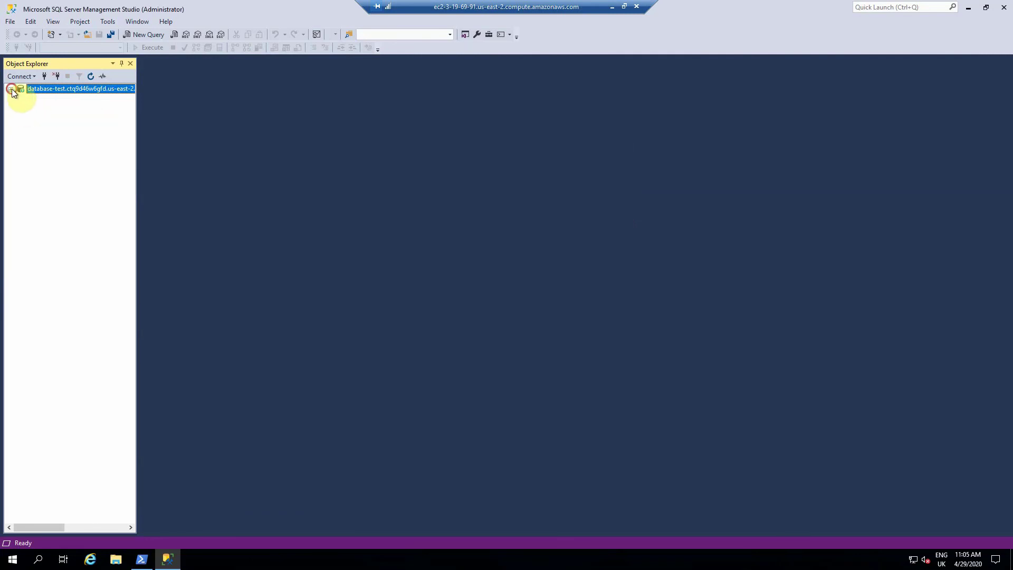
{"action": "left_click", "coordinate": [10, 89]}
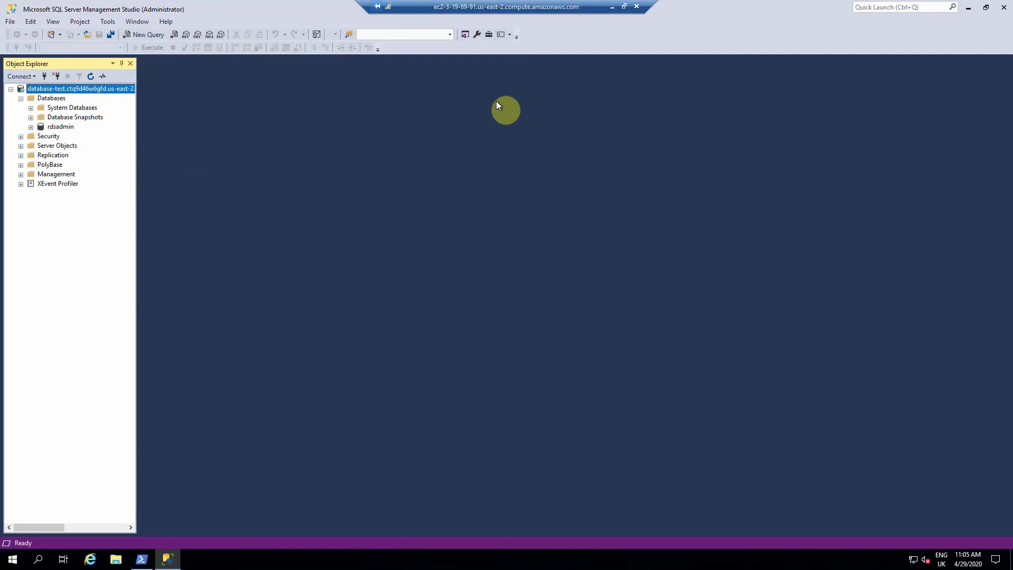
{"action": "left_click", "coordinate": [969, 8]}
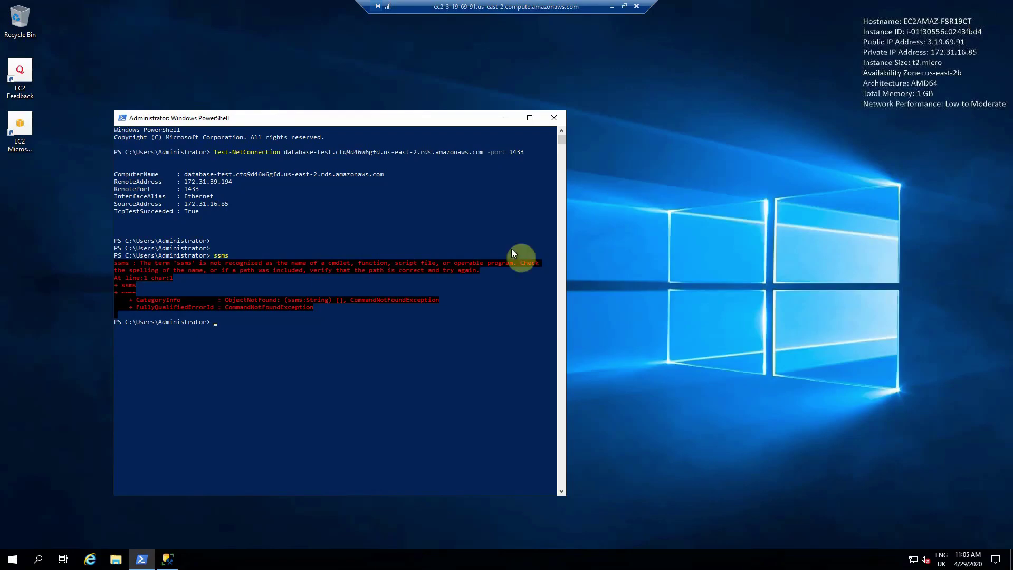